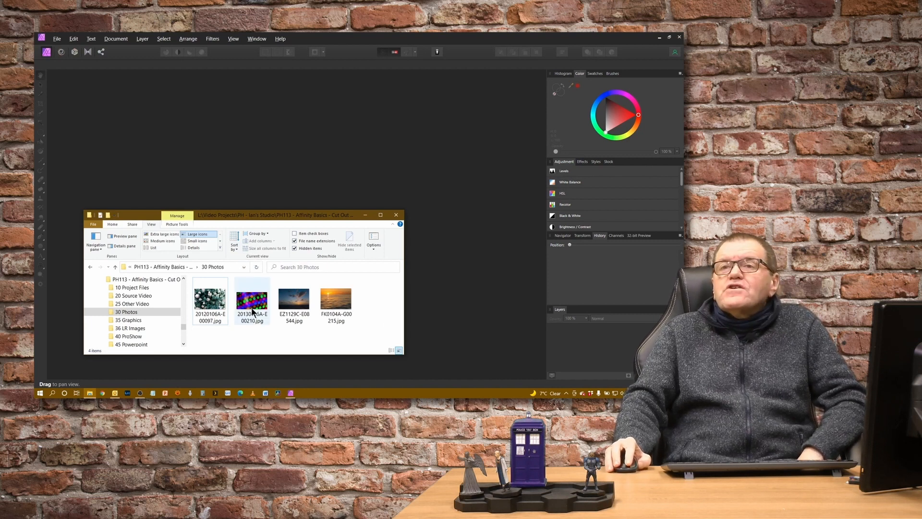
# Step: Open 20120106A-E00097.jpg from the 30 Photos folder, then unlock and delete its Background layer to leave an empty canvas
pyautogui.moveTo(252, 312)
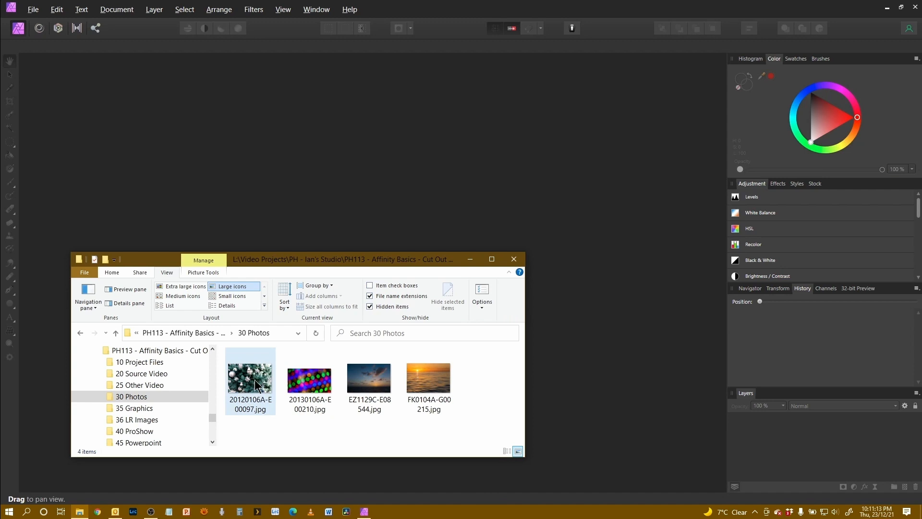
pyautogui.moveTo(249, 374)
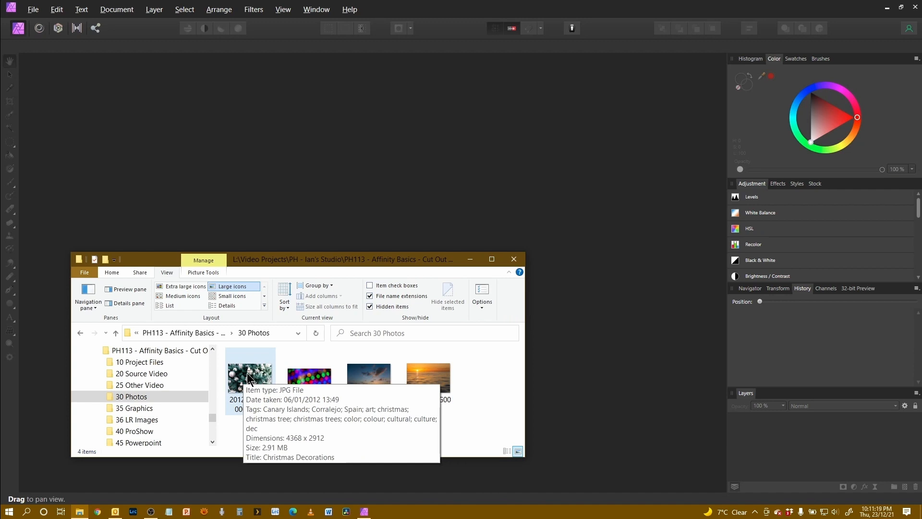
pyautogui.moveTo(247, 372); pyautogui.dragTo(407, 121)
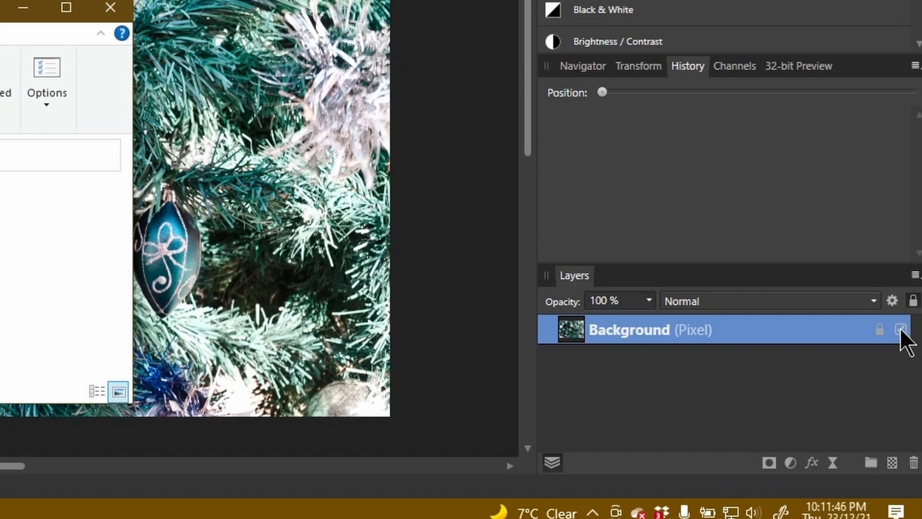
pyautogui.click(882, 331)
pyautogui.moveTo(684, 333); pyautogui.dragTo(914, 467)
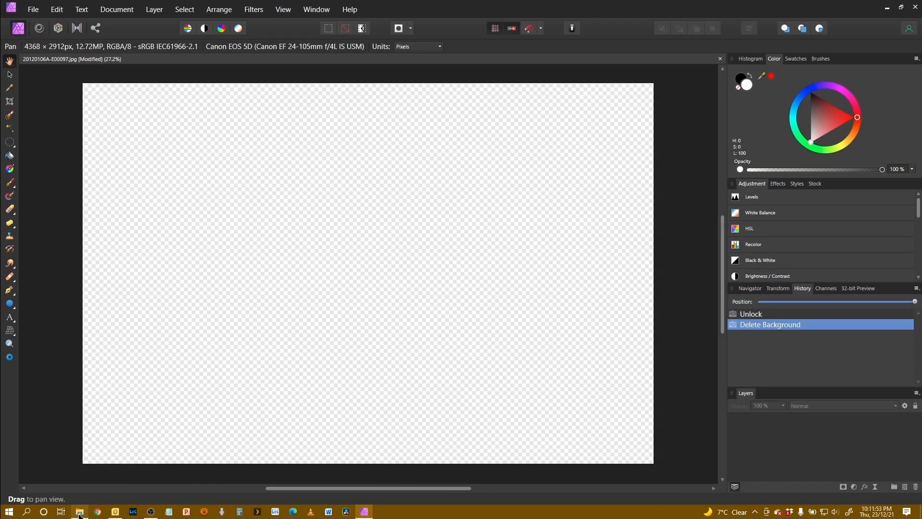
# Step: Place 20120106A-E00097.jpg on the empty canvas as an image layer and align it with the canvas edges
pyautogui.click(81, 511)
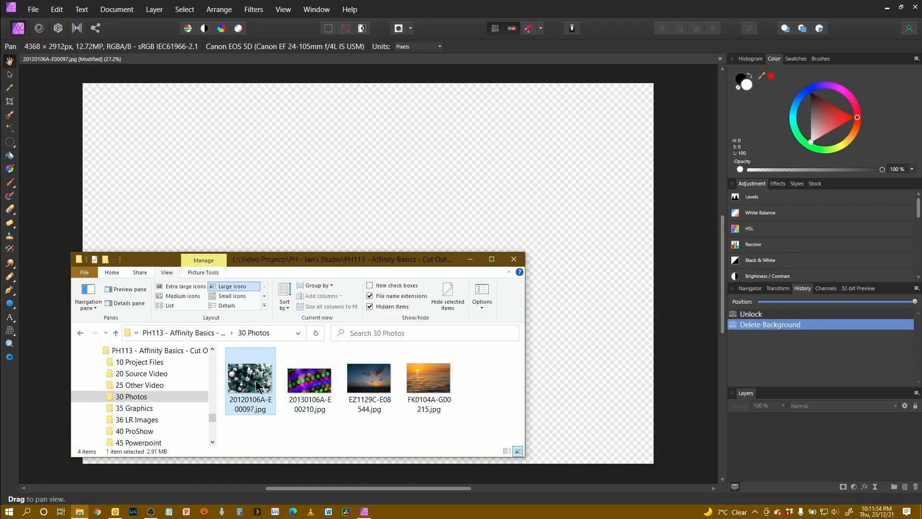
pyautogui.moveTo(256, 384); pyautogui.dragTo(364, 229)
pyautogui.moveTo(388, 192); pyautogui.dragTo(389, 192)
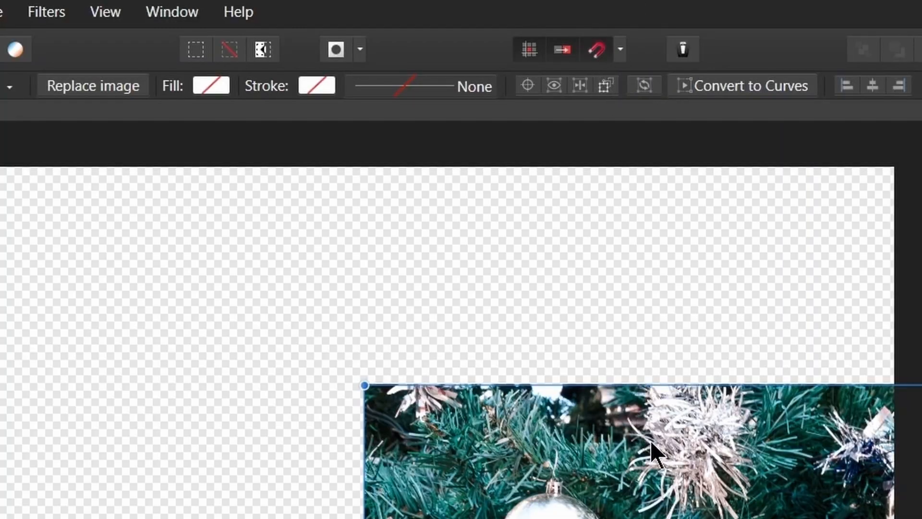
pyautogui.hotkey('ctrl', 'z')
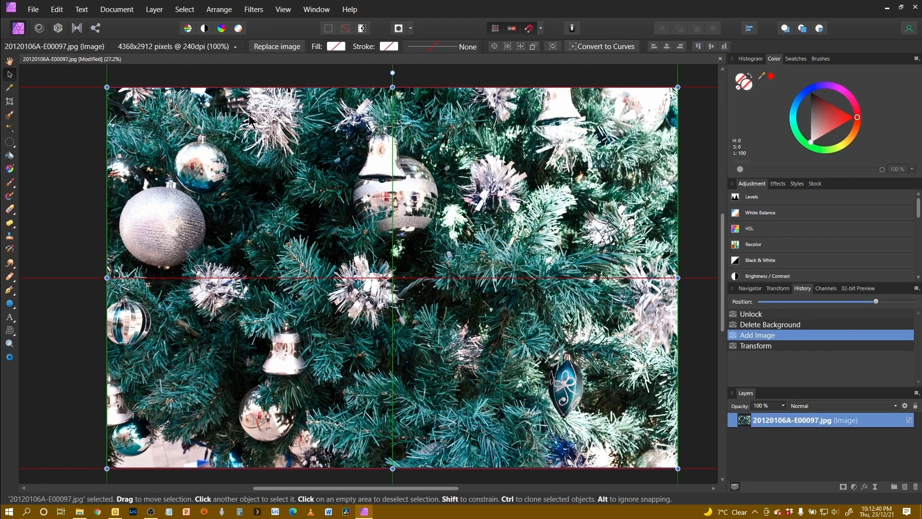
pyautogui.hotkey('ctrl', 'shift', 'z')
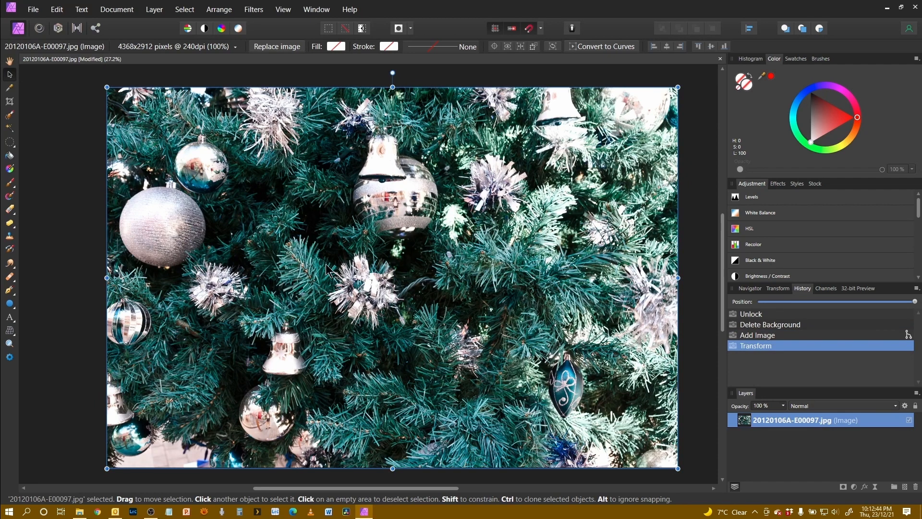
# Step: Place 20130106A-E00210.jpg above the tree photo, then move and enlarge it until it covers the whole canvas
pyautogui.hotkey('alt', 'Tab')
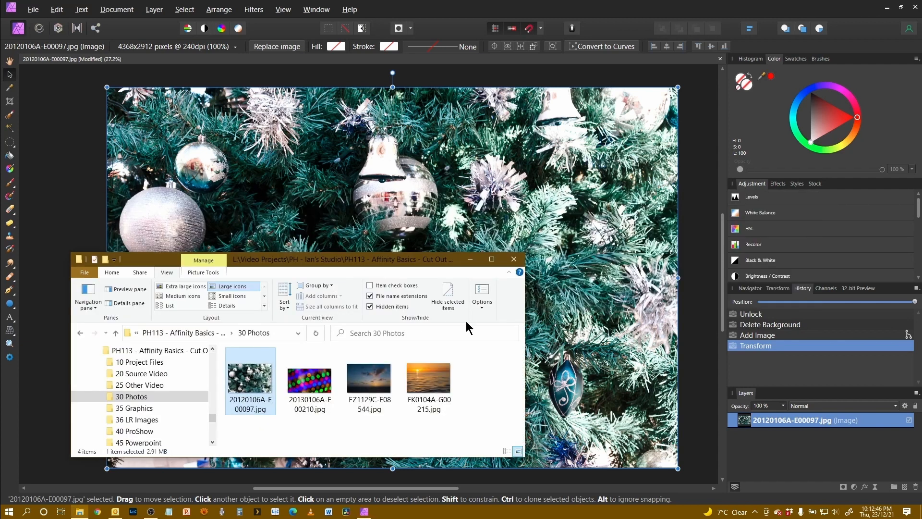
pyautogui.click(309, 386)
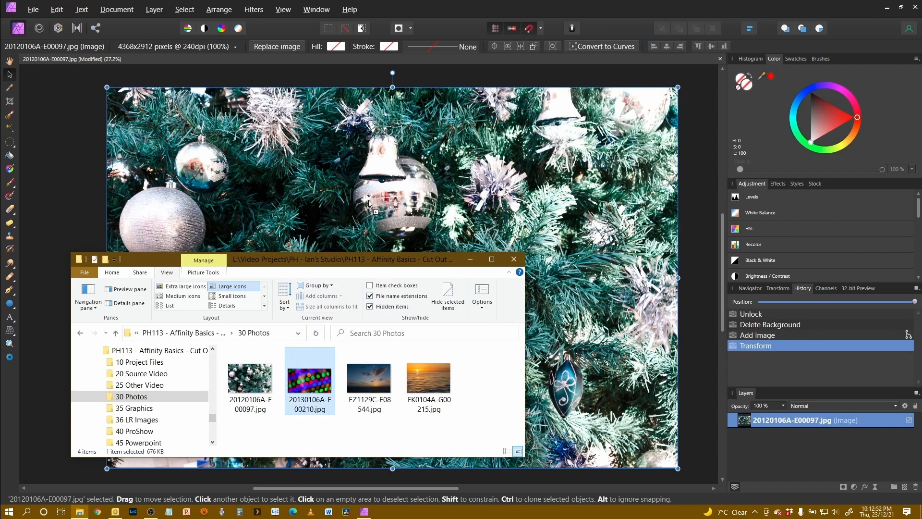
pyautogui.moveTo(369, 202); pyautogui.dragTo(369, 201)
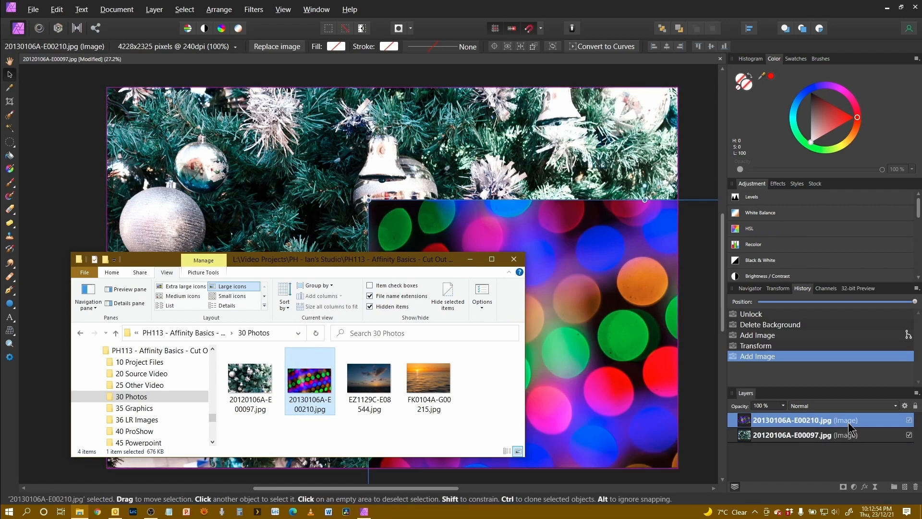
pyautogui.click(521, 218)
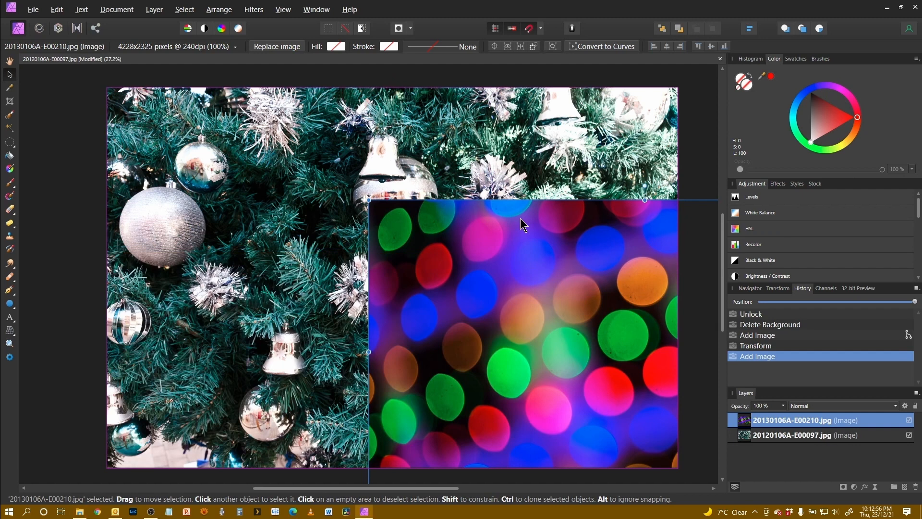
pyautogui.moveTo(543, 294); pyautogui.dragTo(267, 178)
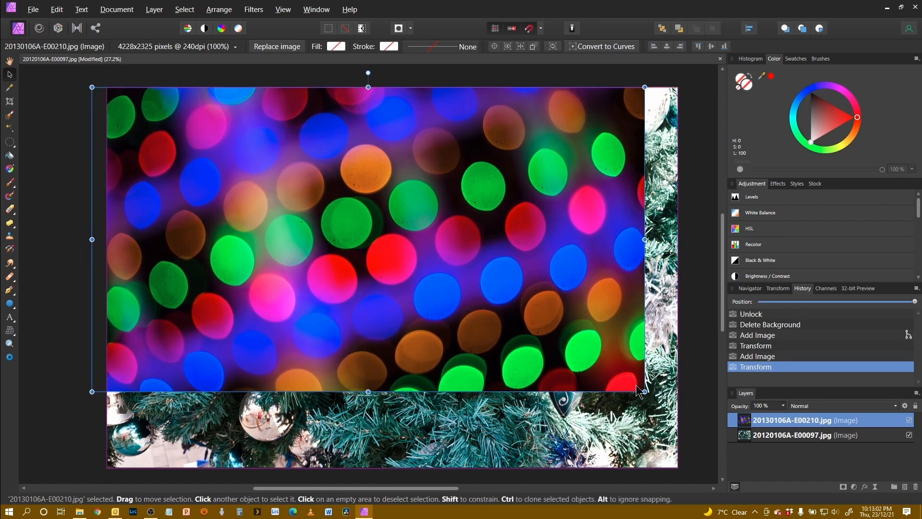
pyautogui.moveTo(644, 391); pyautogui.dragTo(619, 417)
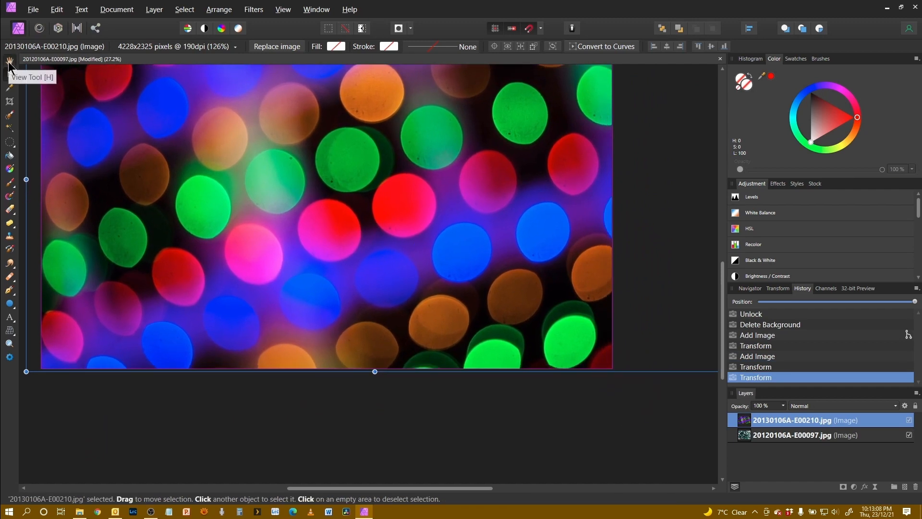
# Step: Add artistic text reading HAPPY in the Anton font over the upper part of the bokeh image
pyautogui.press('h')
pyautogui.moveTo(251, 200); pyautogui.dragTo(283, 257)
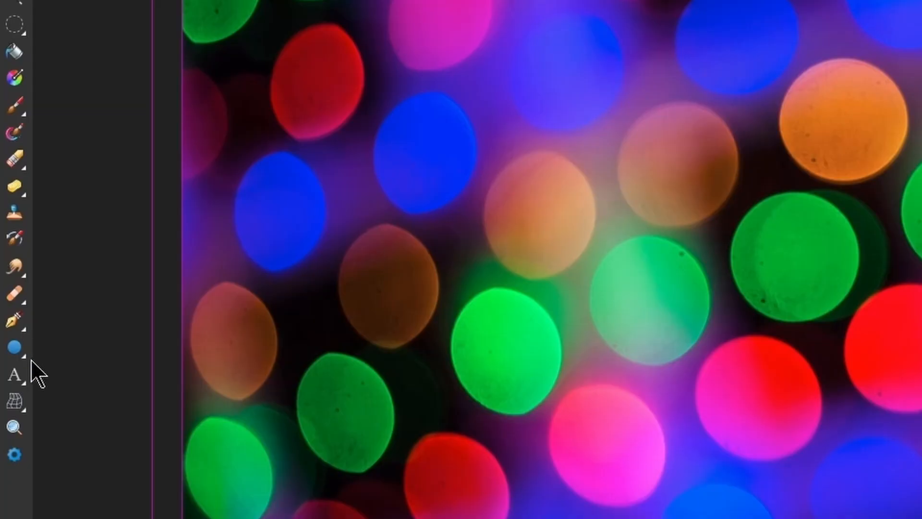
pyautogui.click(19, 373)
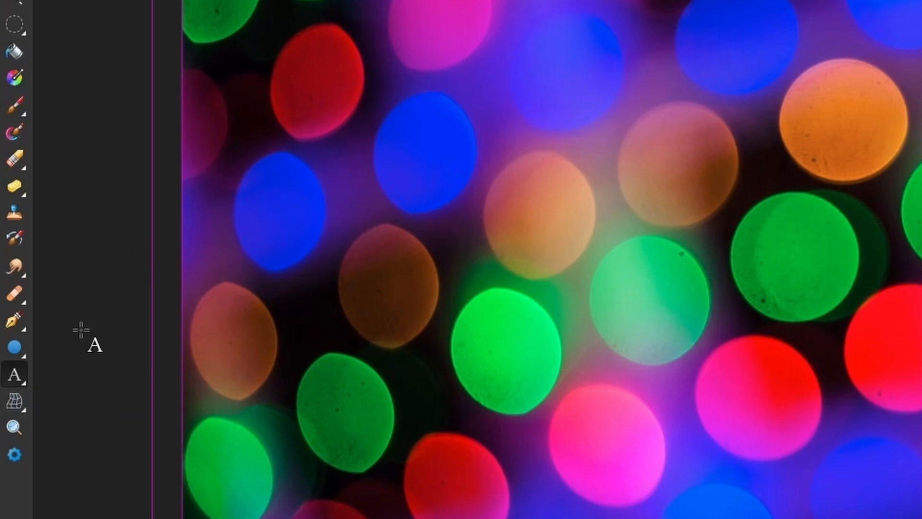
pyautogui.click(277, 192)
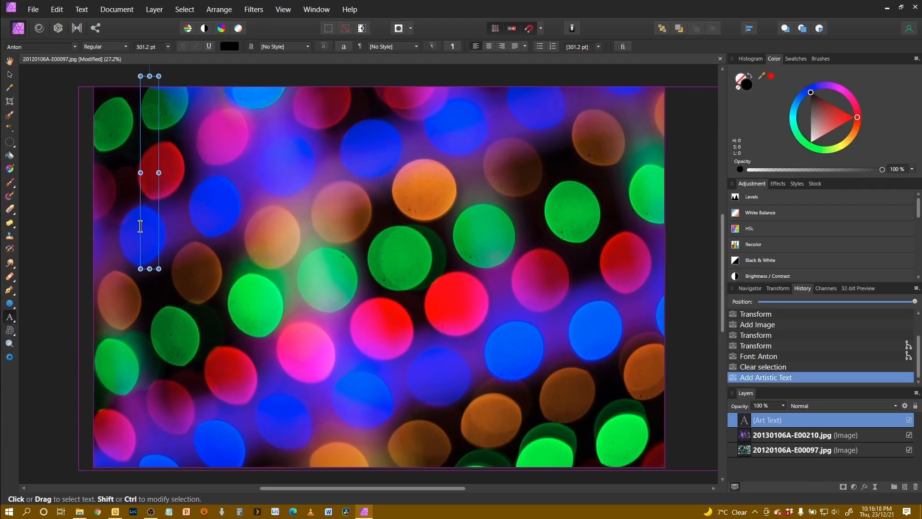
pyautogui.write('HAPP')
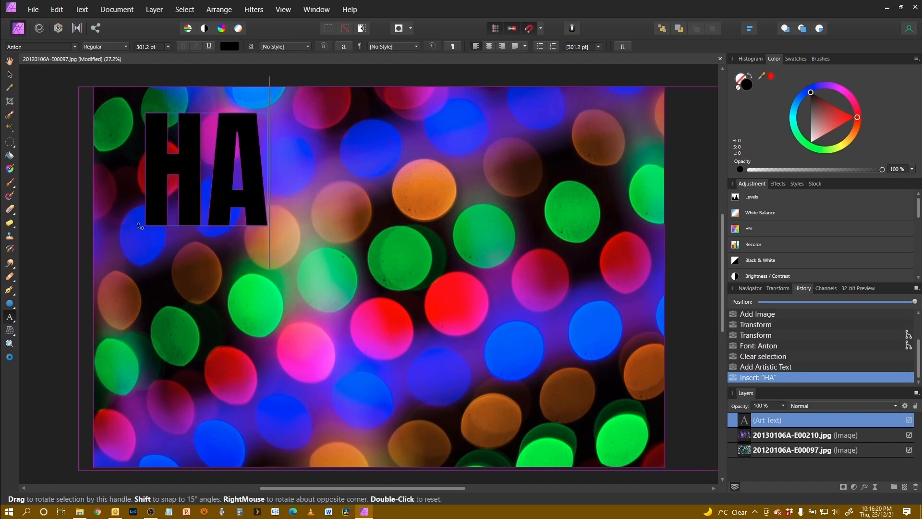
pyautogui.write('Y')
pyautogui.press('Escape')
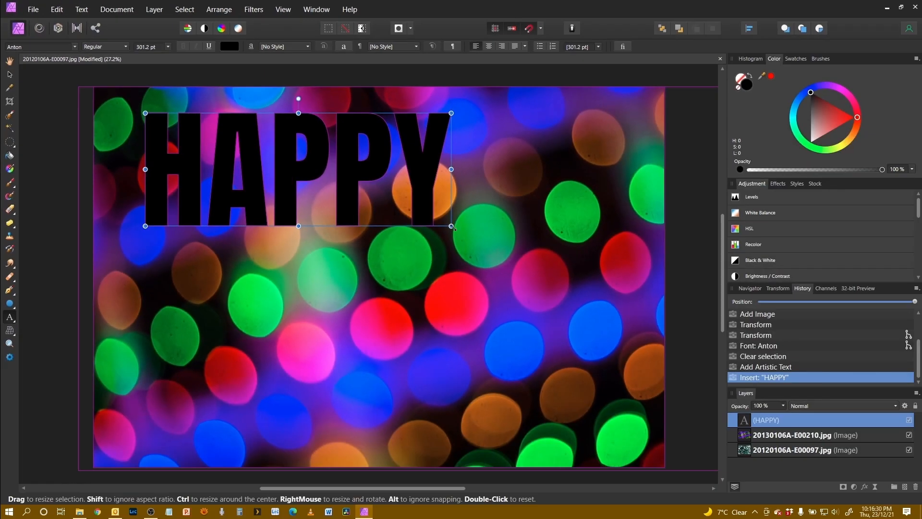
# Step: Enlarge the HAPPY text to about 503 pt, stretching it wider and taller to span most of the image's width
pyautogui.moveTo(897, 444); pyautogui.dragTo(921, 518)
pyautogui.moveTo(595, 287); pyautogui.dragTo(629, 291)
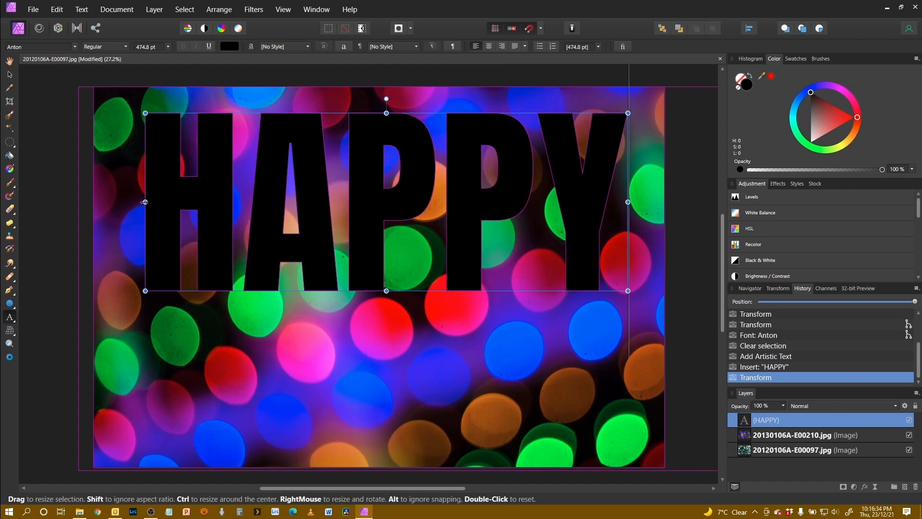
pyautogui.moveTo(144, 201); pyautogui.dragTo(125, 201)
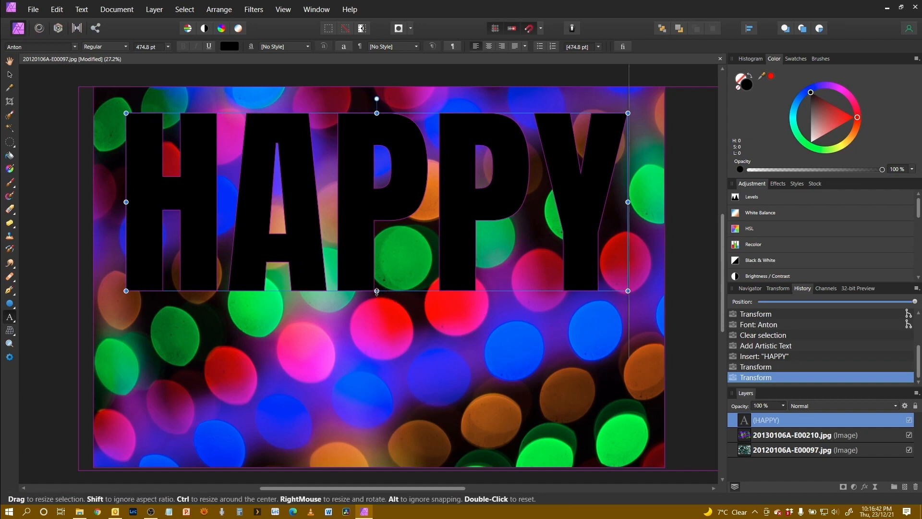
pyautogui.moveTo(376, 292); pyautogui.dragTo(376, 301)
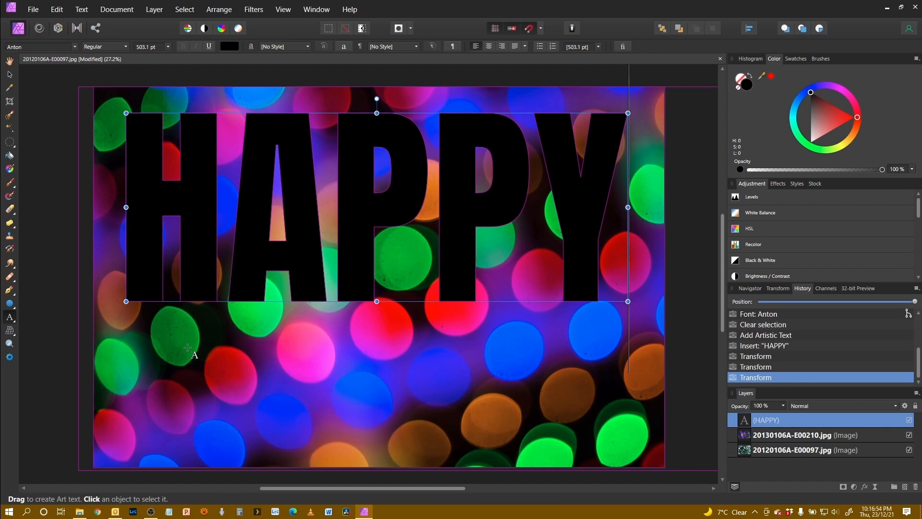
# Step: Add a second artistic text object reading CHRISTMAS in the Anton font
pyautogui.click(133, 333)
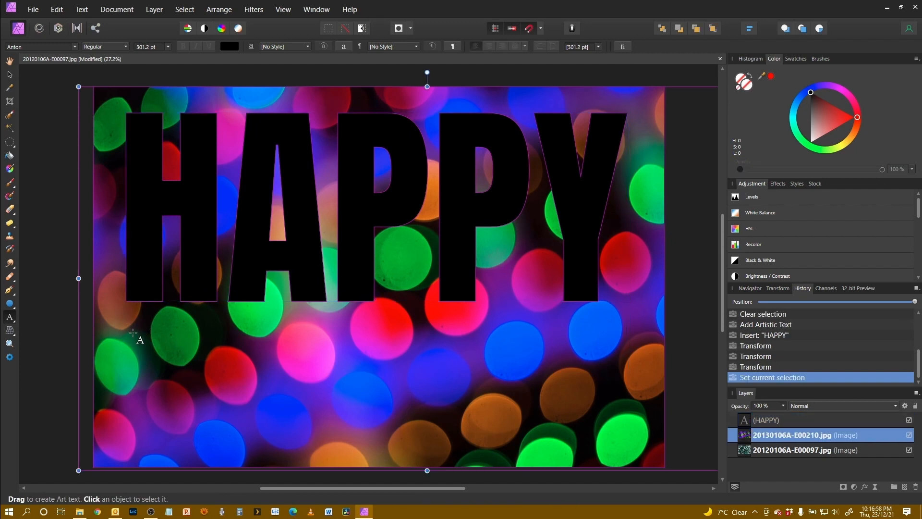
pyautogui.click(133, 333)
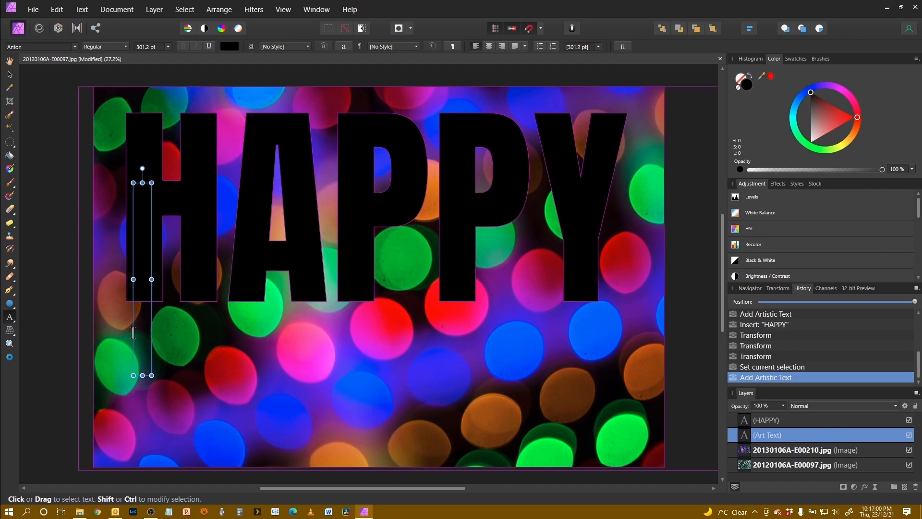
pyautogui.write('CHRIST')
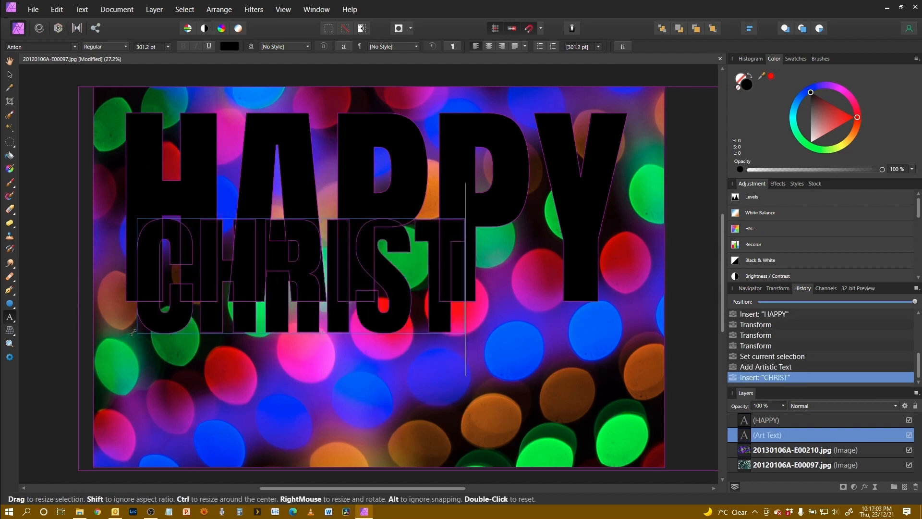
# Step: Move CHRISTMAS beneath HAPPY, scale it to roughly the same width and stretch it taller to fill the lower area
pyautogui.moveTo(314, 321); pyautogui.dragTo(303, 415)
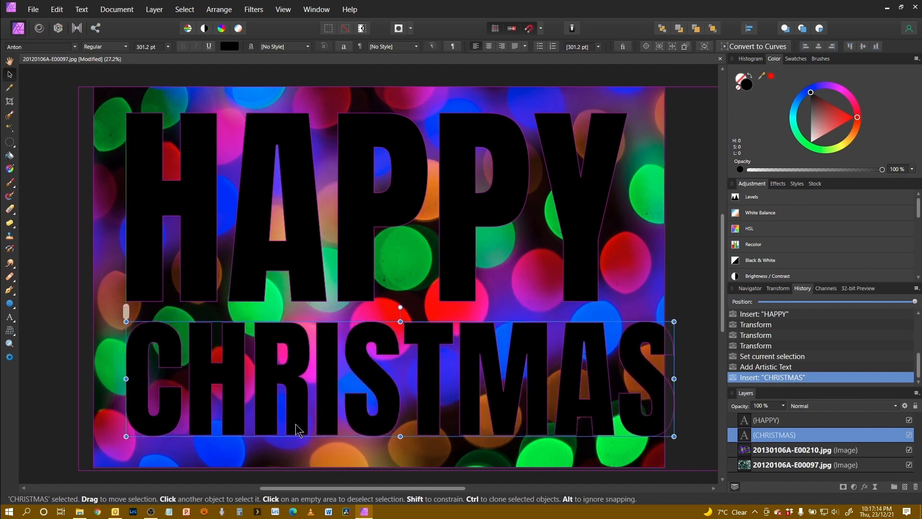
pyautogui.moveTo(674, 428); pyautogui.dragTo(628, 448)
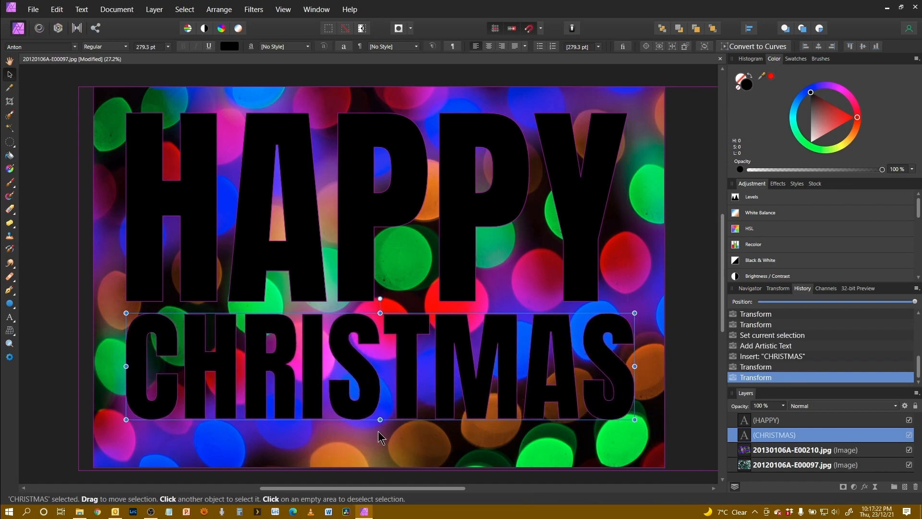
pyautogui.moveTo(380, 419); pyautogui.dragTo(380, 440)
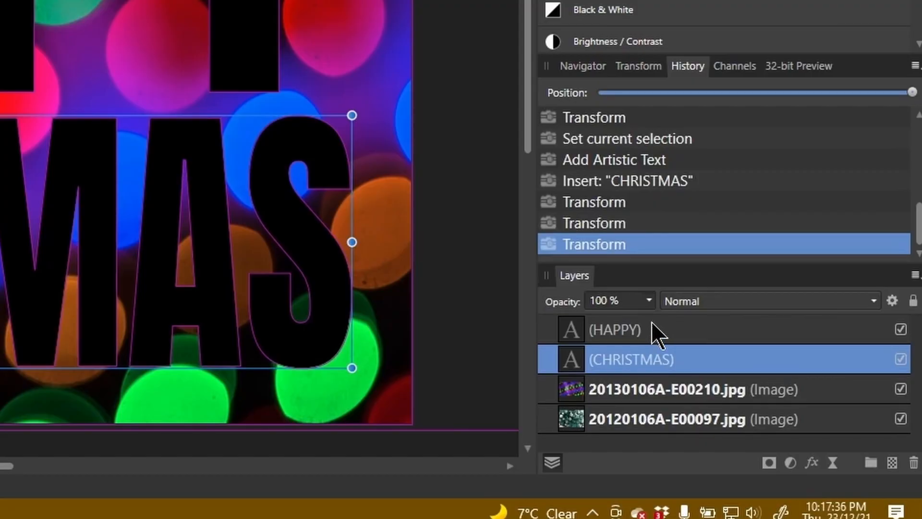
# Step: Group the HAPPY and CHRISTMAS text layers and apply the group as a mask to the 20130106A-E00210.jpg layer below
pyautogui.keyDown('shift'); pyautogui.click(650, 330); pyautogui.keyUp('shift')
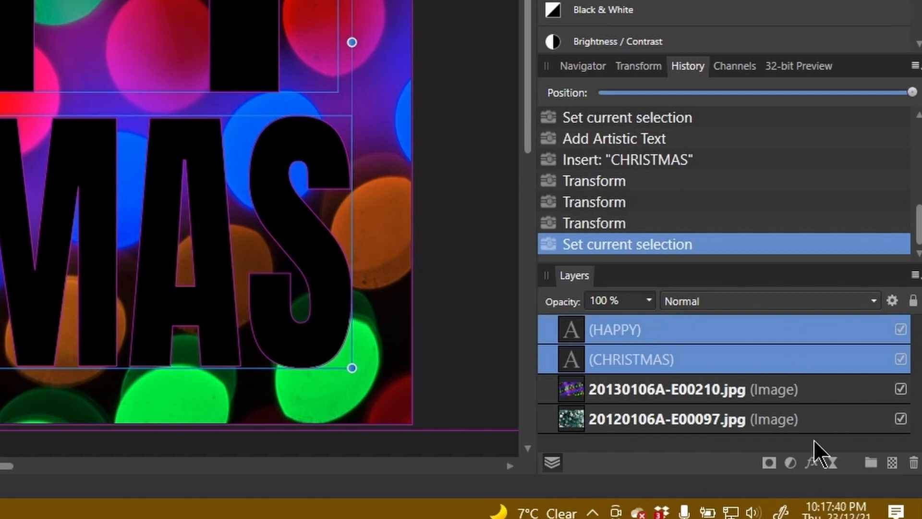
pyautogui.click(870, 460)
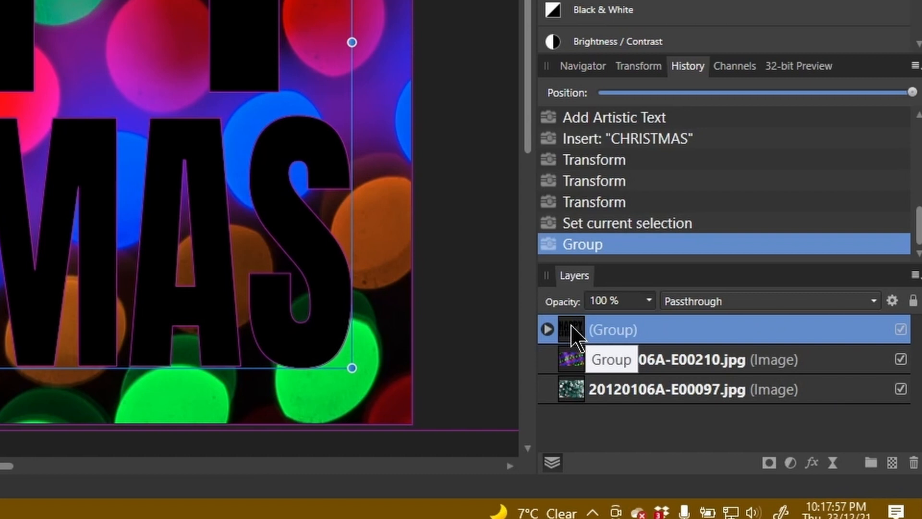
pyautogui.rightClick(574, 330)
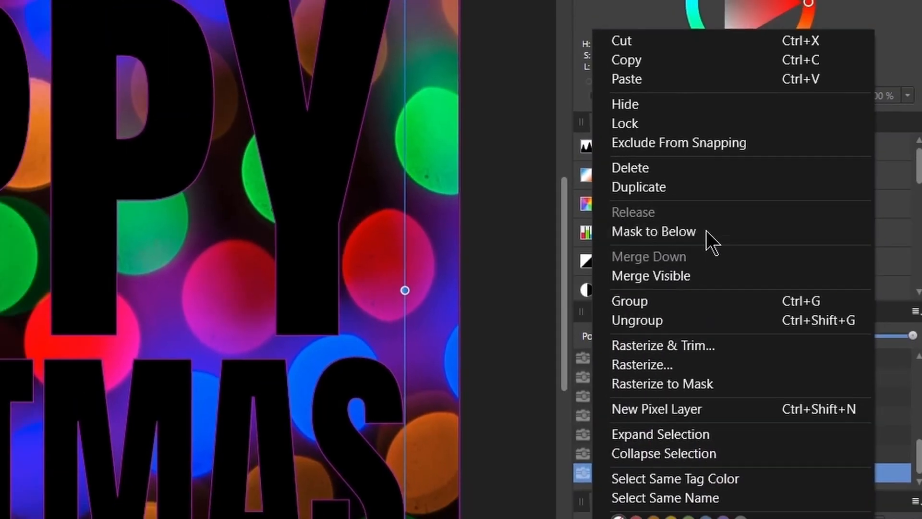
pyautogui.click(685, 228)
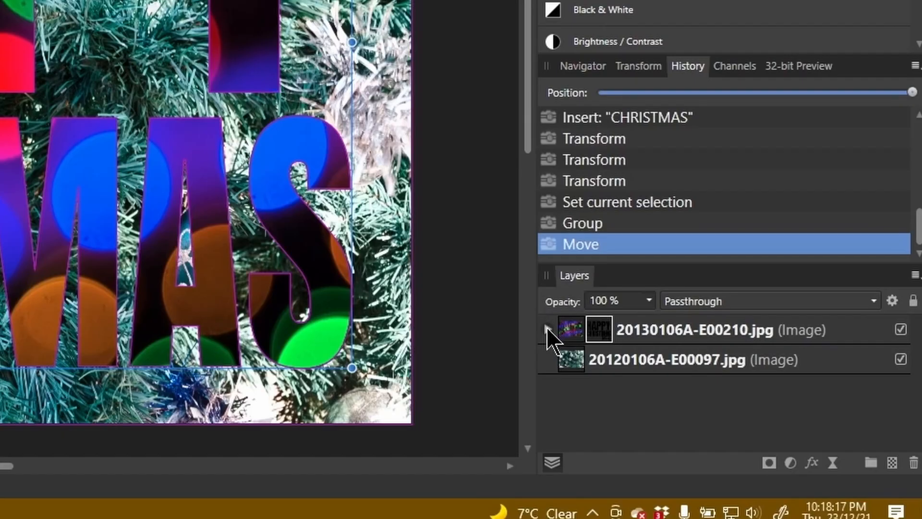
# Step: Add an Outline layer effect to the 20130106A-E00210.jpg image layer with a radius of about 10.1 px
pyautogui.click(547, 329)
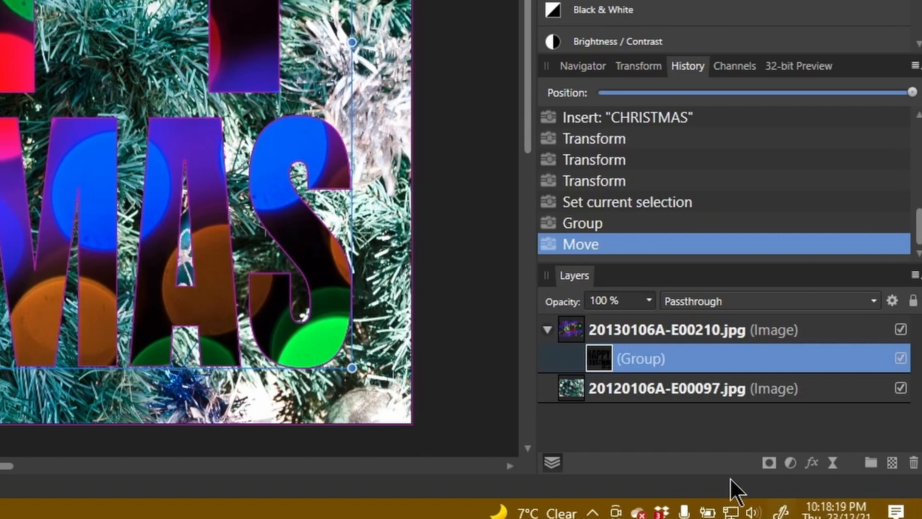
pyautogui.click(663, 329)
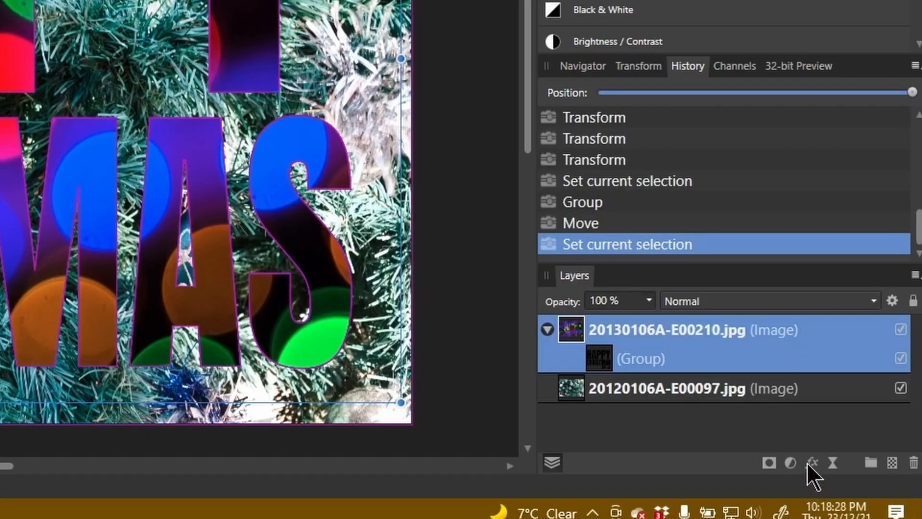
pyautogui.click(812, 464)
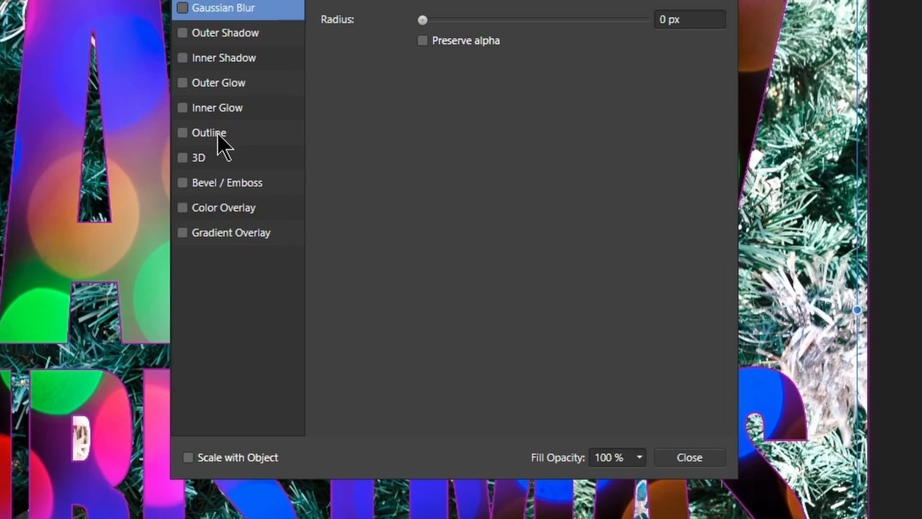
pyautogui.click(217, 133)
pyautogui.click(183, 130)
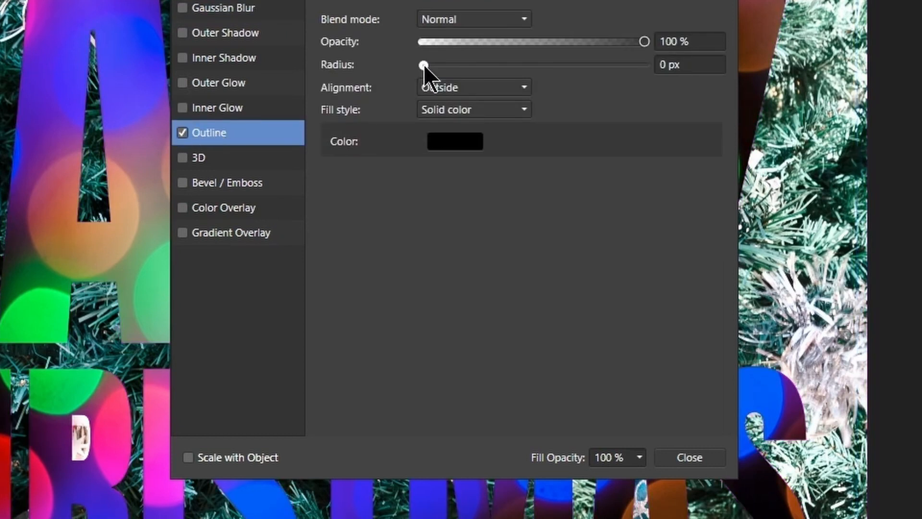
pyautogui.moveTo(449, 74); pyautogui.dragTo(519, 77)
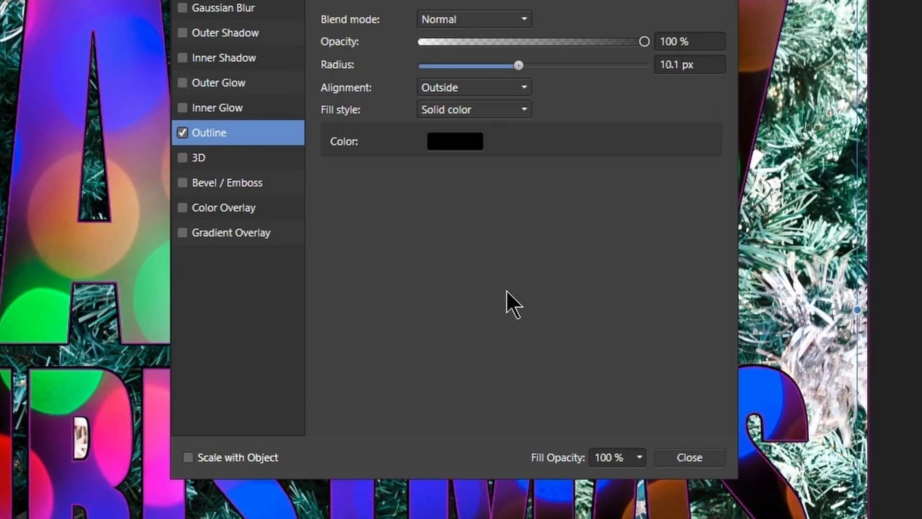
# Step: Set the outline colour to white and increase its radius to about 13.9 px
pyautogui.click(451, 148)
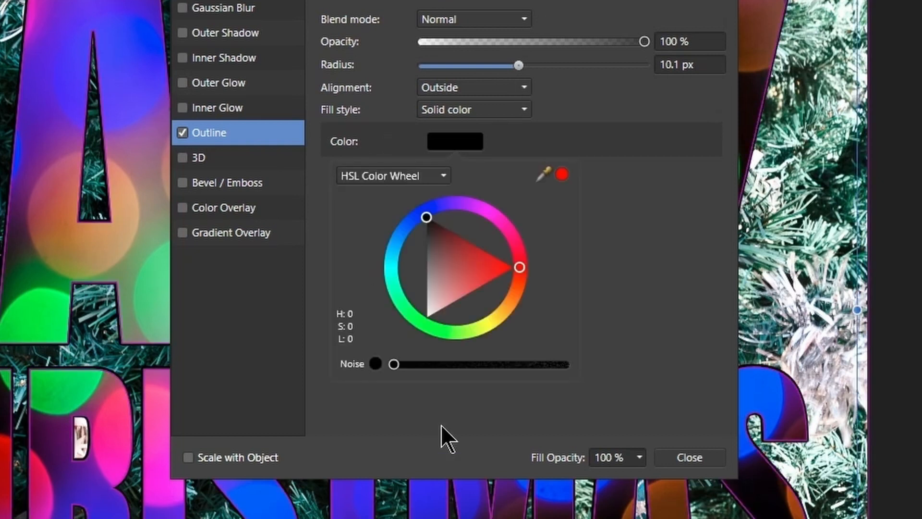
pyautogui.moveTo(433, 230); pyautogui.dragTo(421, 341)
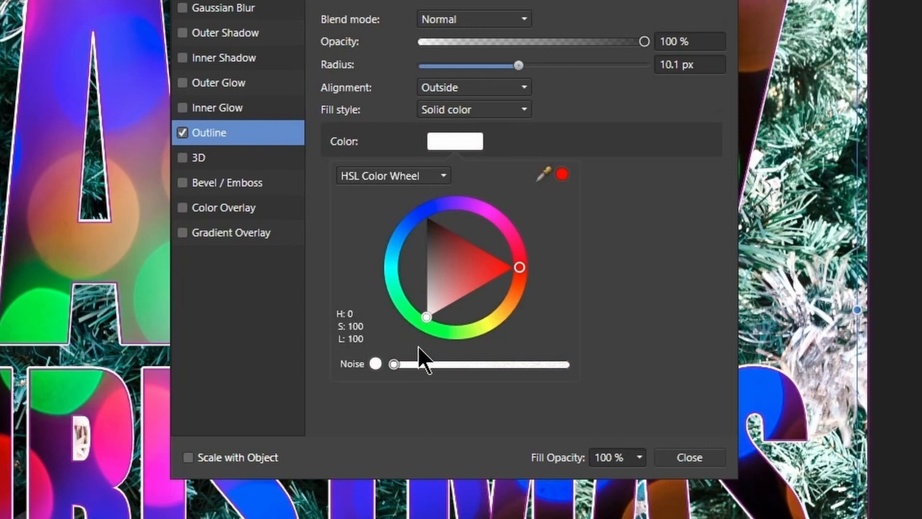
pyautogui.click(520, 64)
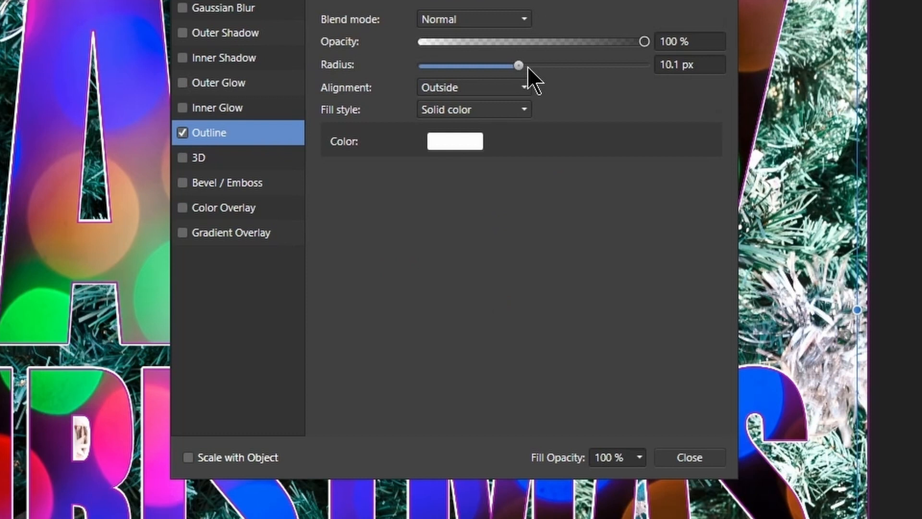
pyautogui.moveTo(519, 65); pyautogui.dragTo(528, 66)
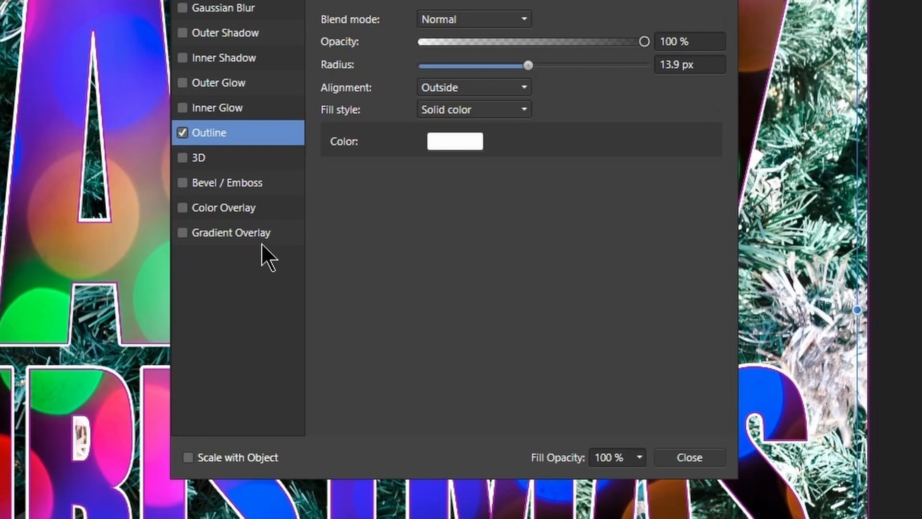
# Step: Enable an Outer Shadow with radius about 40.6 px, offset 28.8 px, intensity 62 % and opacity 73 %
pyautogui.click(243, 32)
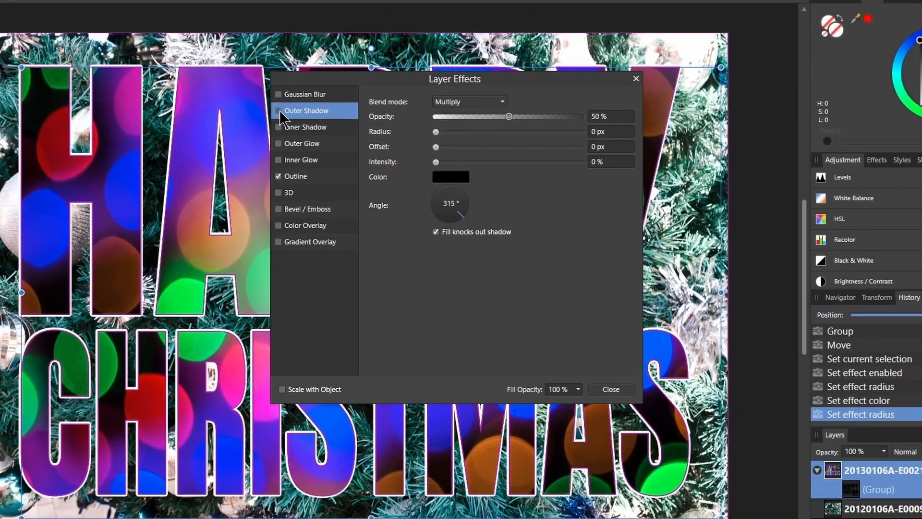
pyautogui.click(278, 111)
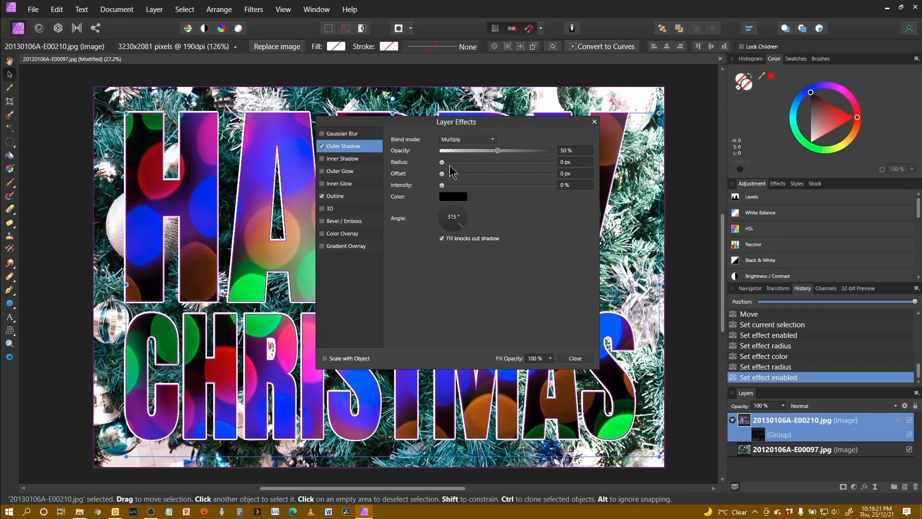
pyautogui.moveTo(505, 126); pyautogui.dragTo(421, 24)
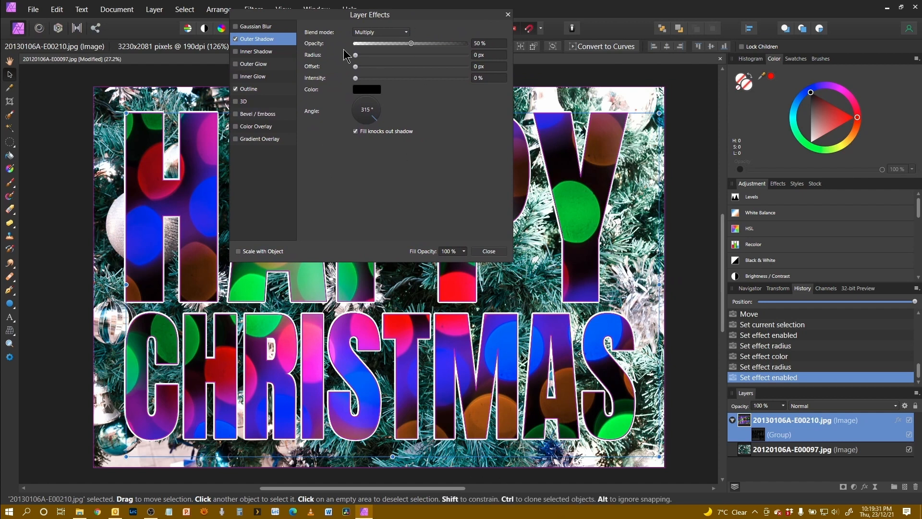
pyautogui.moveTo(356, 54); pyautogui.dragTo(442, 68)
pyautogui.moveTo(356, 66); pyautogui.dragTo(428, 80)
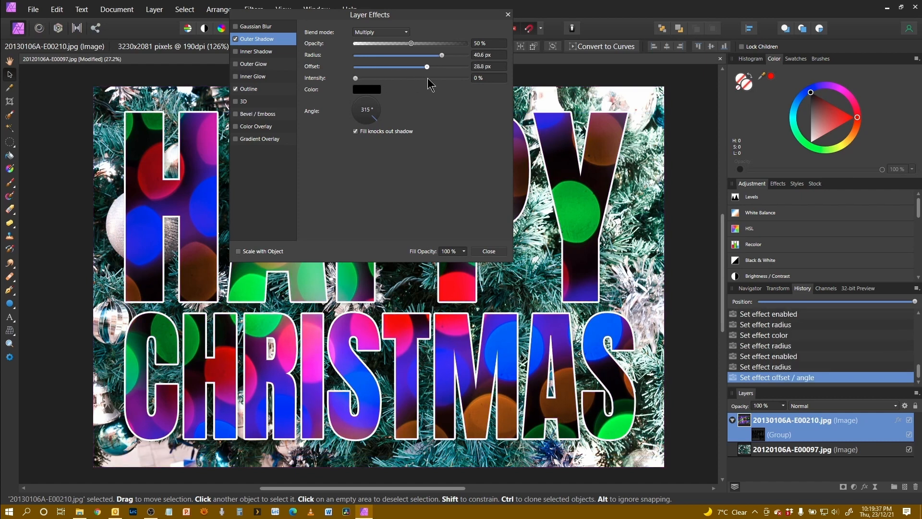
pyautogui.moveTo(356, 78); pyautogui.dragTo(427, 94)
pyautogui.moveTo(411, 43); pyautogui.dragTo(437, 50)
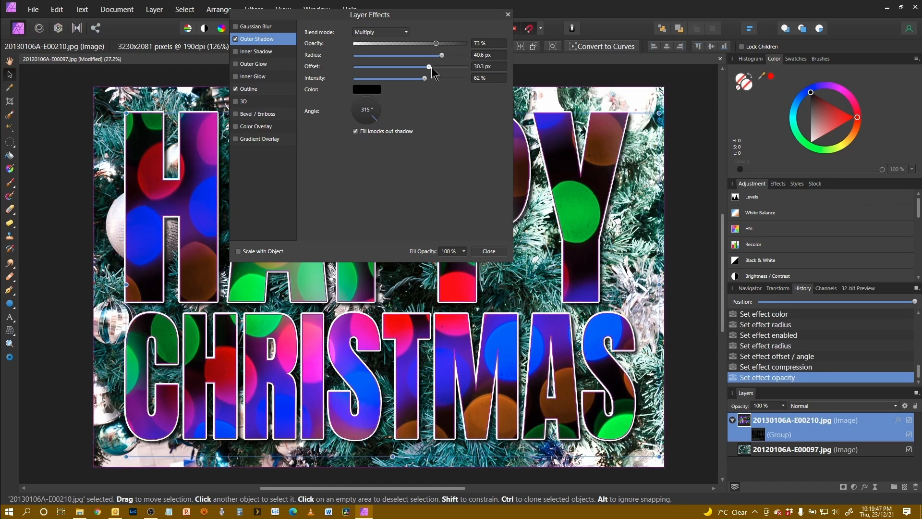
# Step: Refine the outer shadow to radius 37.9 px, offset 38.3 px, intensity 74 % and opacity 68 %, and close the layer effects
pyautogui.moveTo(428, 67); pyautogui.dragTo(436, 68)
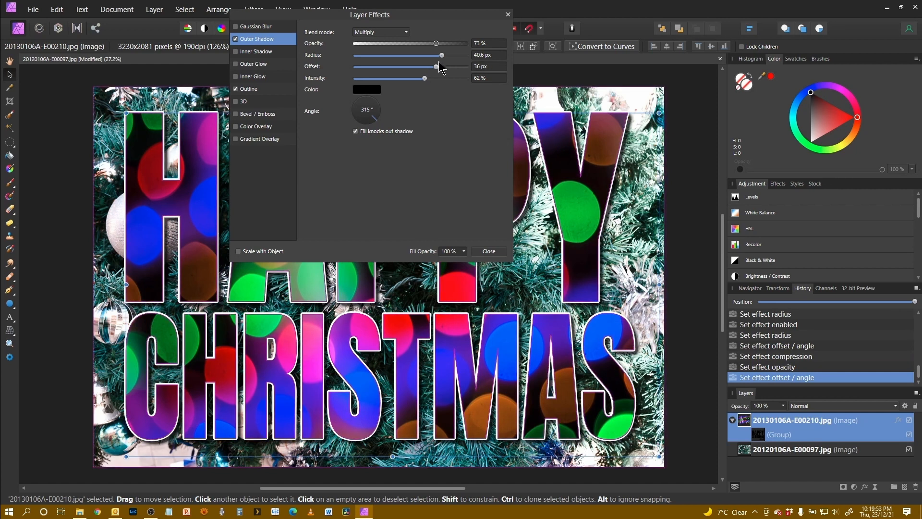
pyautogui.moveTo(441, 57); pyautogui.dragTo(450, 61)
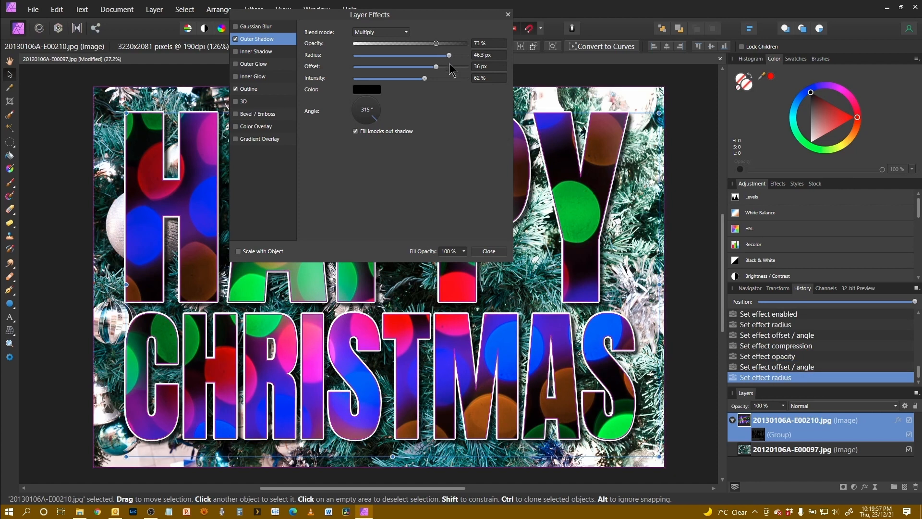
pyautogui.moveTo(425, 80); pyautogui.dragTo(441, 106)
pyautogui.moveTo(438, 67); pyautogui.dragTo(432, 44)
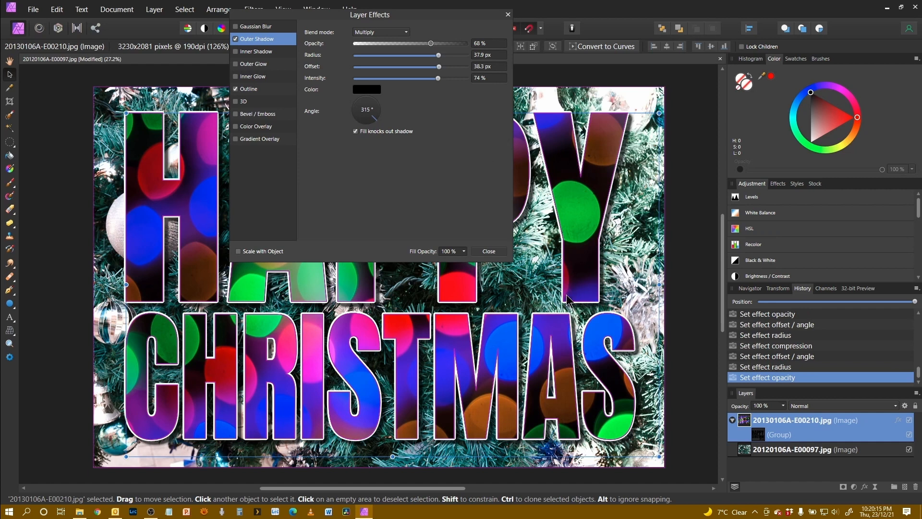
pyautogui.click(489, 251)
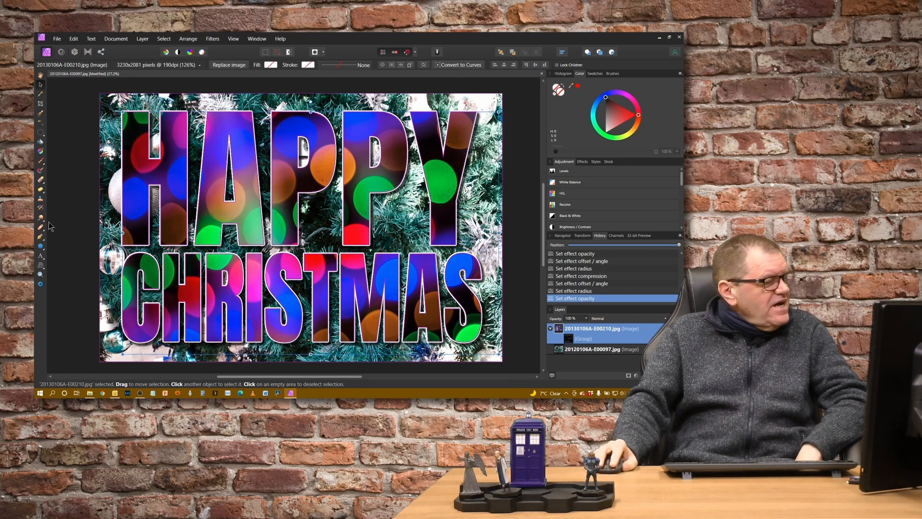
# Step: Release the text group mask from the 20130106A-E00210.jpg layer with the Artistic Text tool active
pyautogui.click(41, 256)
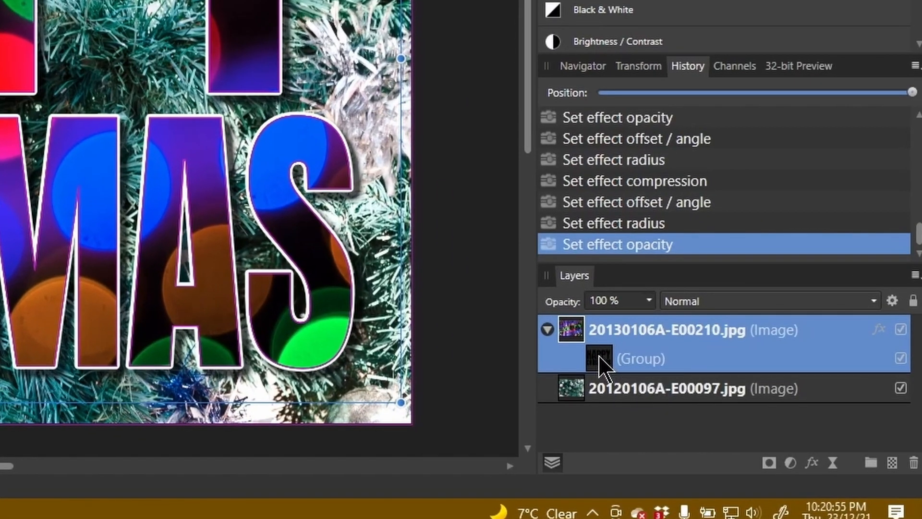
pyautogui.rightClick(759, 435)
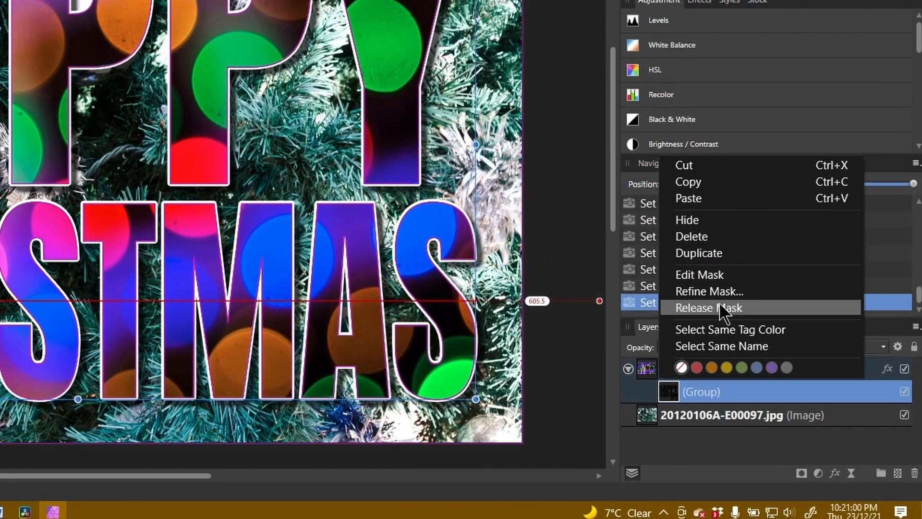
pyautogui.click(663, 245)
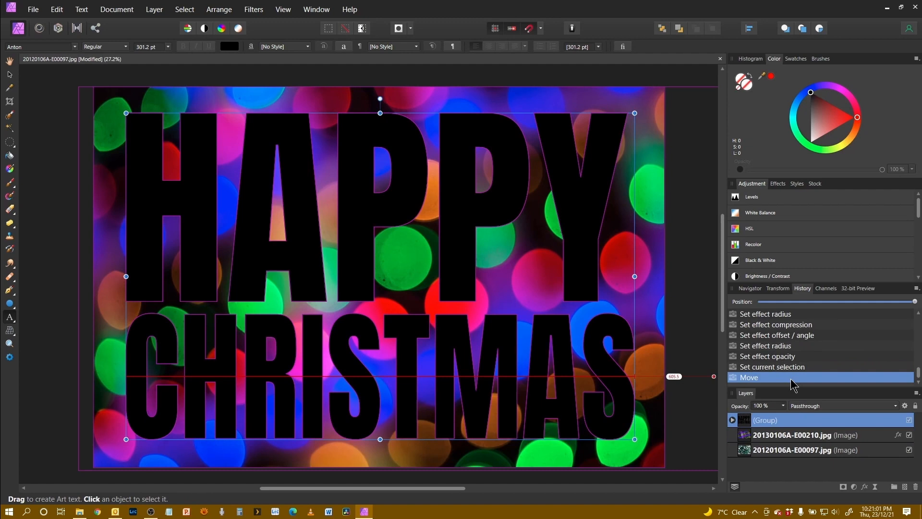
# Step: Replace the CHRISTMAS text in the group with HOLIDAYS and stretch it to match the width of HAPPY
pyautogui.click(732, 420)
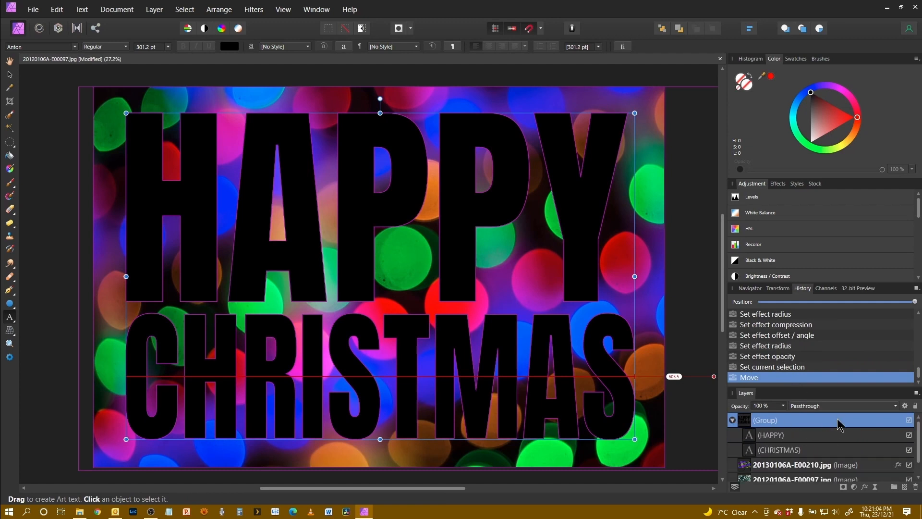
pyautogui.click(792, 453)
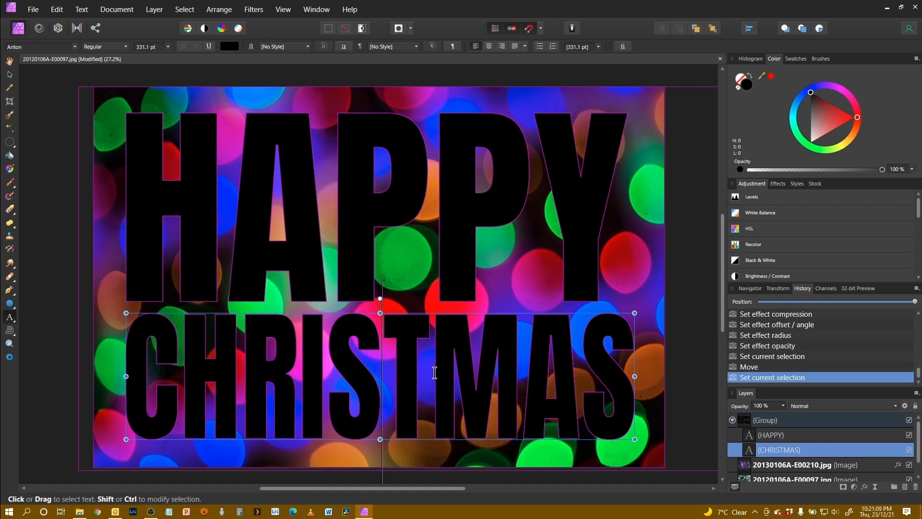
pyautogui.hotkey('ctrl', 'a')
pyautogui.write('HOLID')
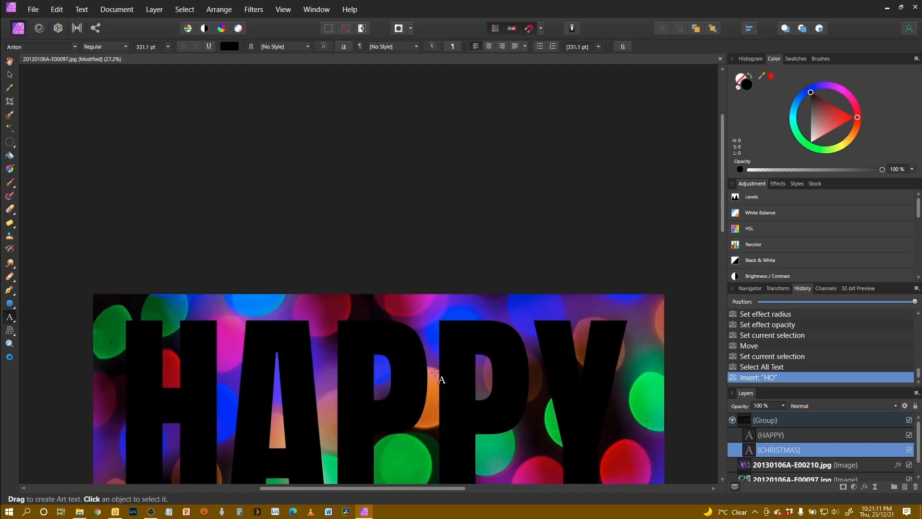
pyautogui.write('AYS')
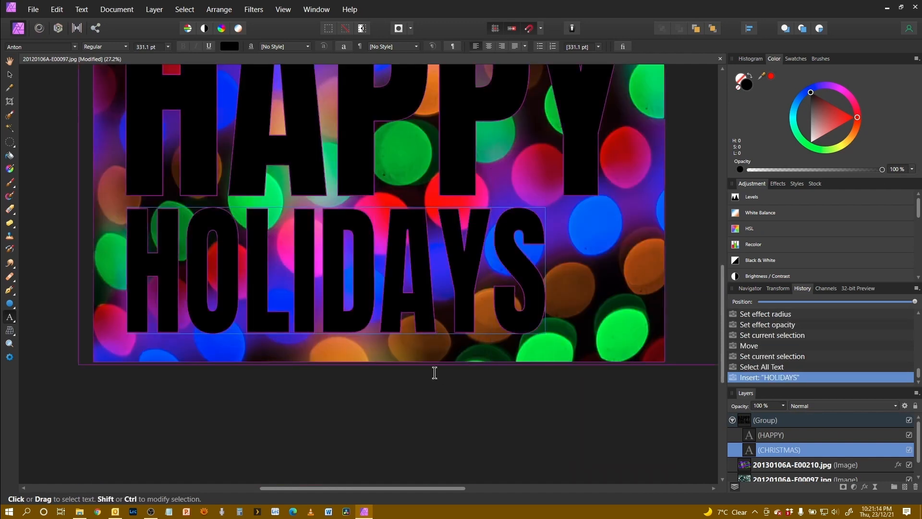
pyautogui.press('Escape')
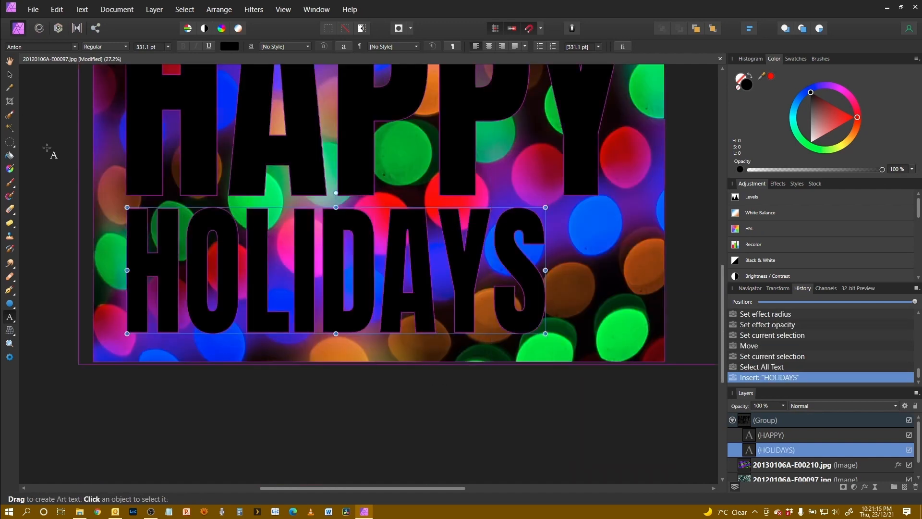
pyautogui.click(10, 75)
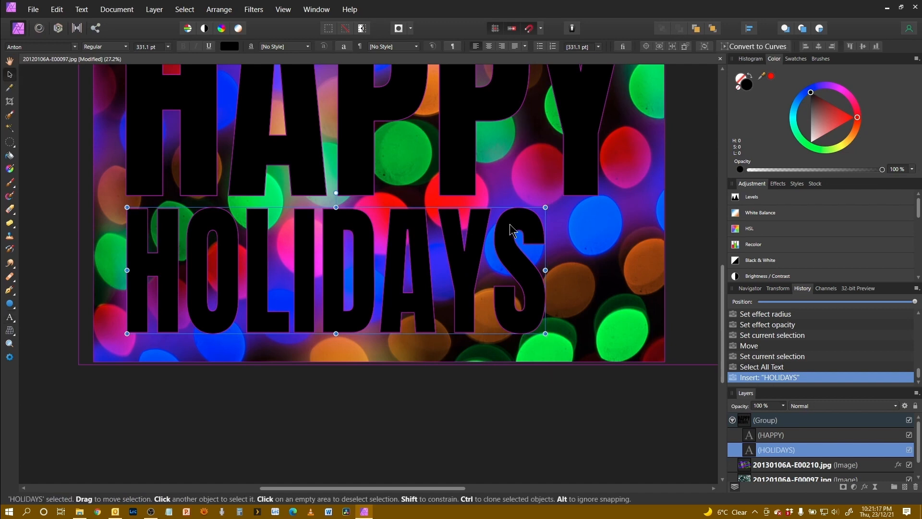
pyautogui.moveTo(546, 270); pyautogui.dragTo(634, 271)
# Step: Apply the HAPPY HOLIDAYS group as a mask to the 20130106A-E00210.jpg layer below
pyautogui.click(774, 421)
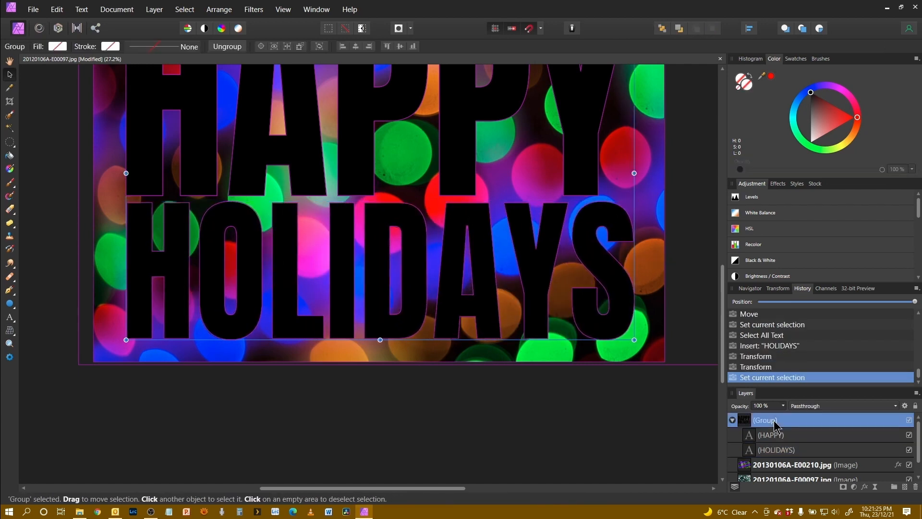
pyautogui.rightClick(774, 424)
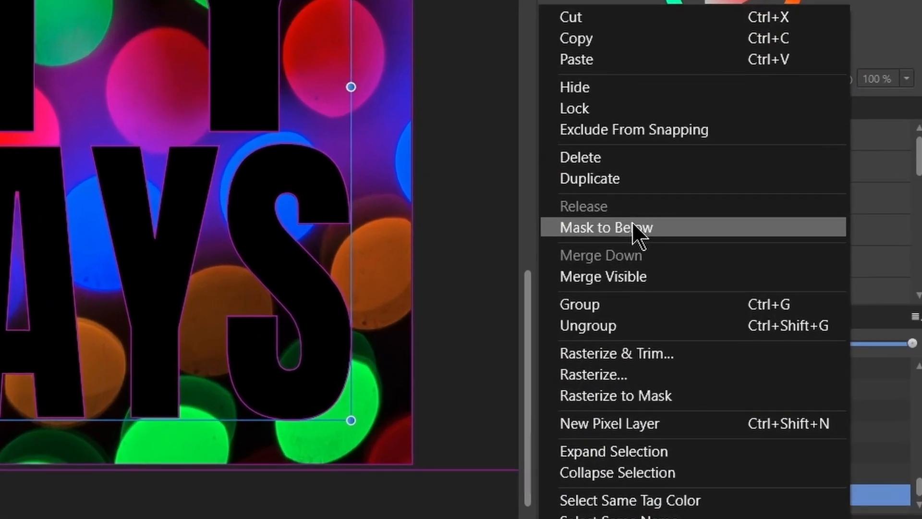
pyautogui.click(632, 221)
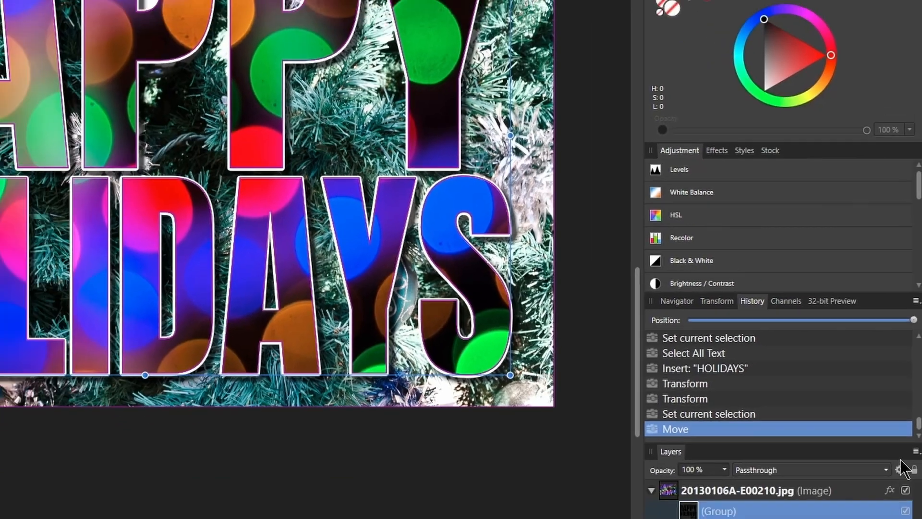
pyautogui.scroll(6, 492, 413)
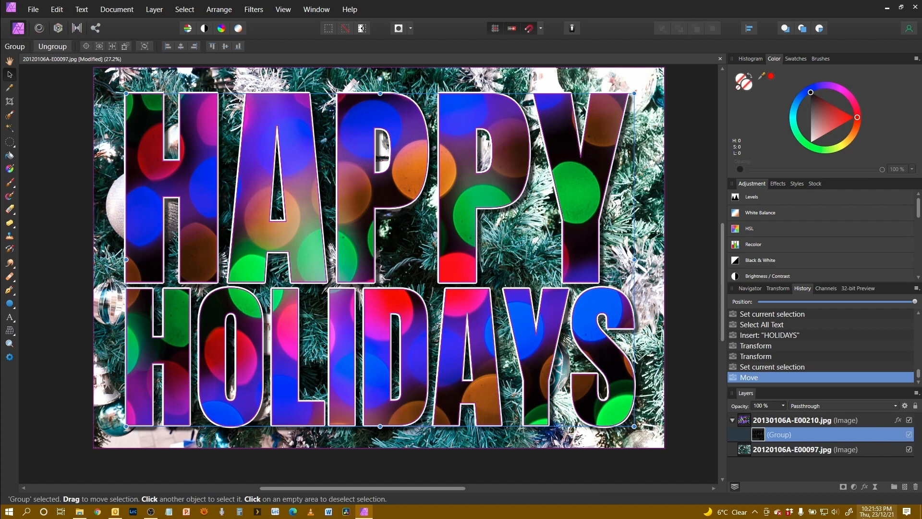
# Step: Replace the background image 20120106A-E00097.jpg with FK0104A-G00215.jpg from the 30 Photos folder and enlarge it to cover the whole canvas
pyautogui.click(778, 453)
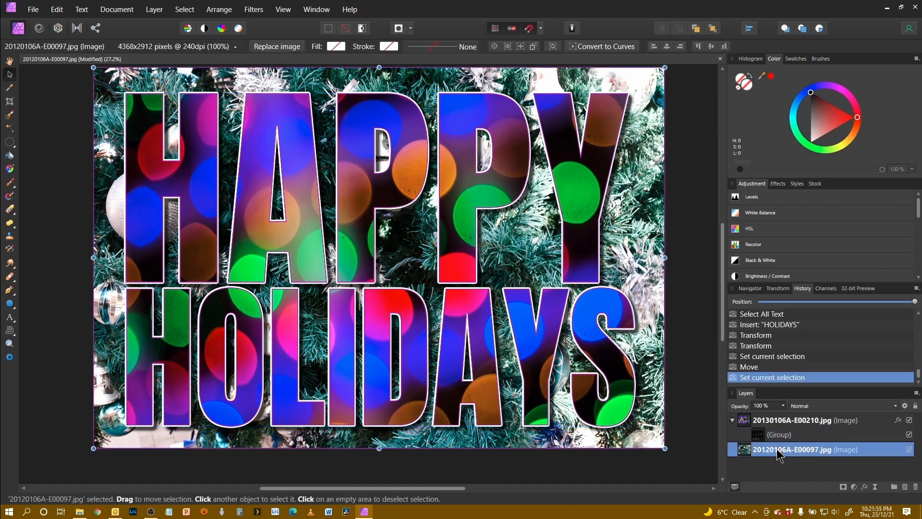
pyautogui.click(288, 48)
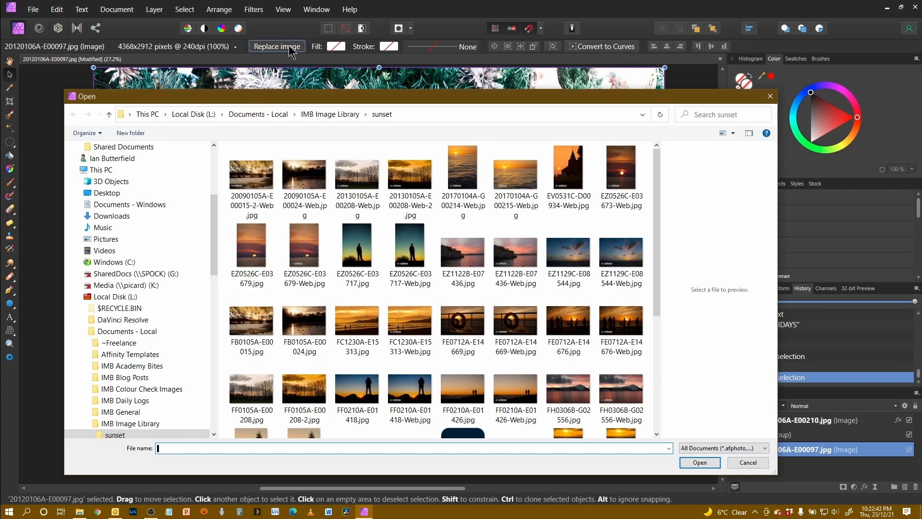
pyautogui.click(422, 111)
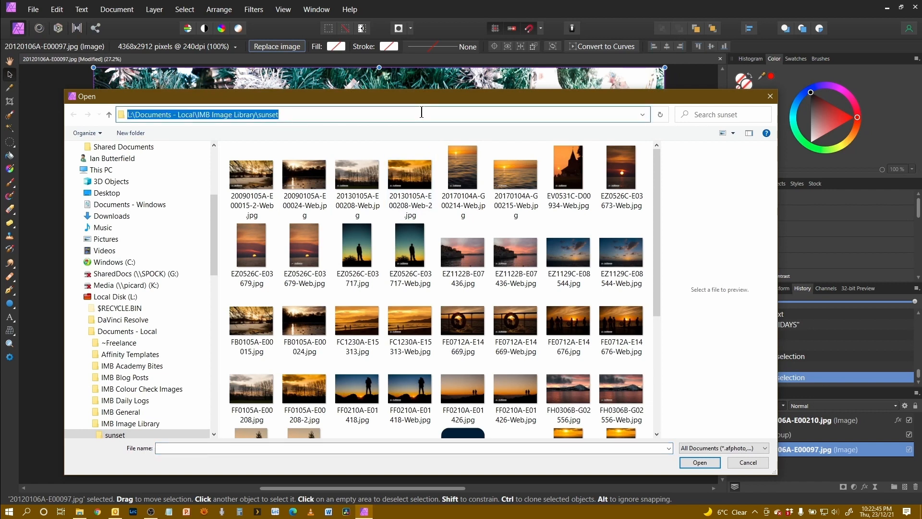
pyautogui.write("L:\\Video Projects\\PH - Ian's Studio\\PH113 - Affinity Basics - Cut Out Words [2021-12-23]\\30 Photos")
pyautogui.press('Return')
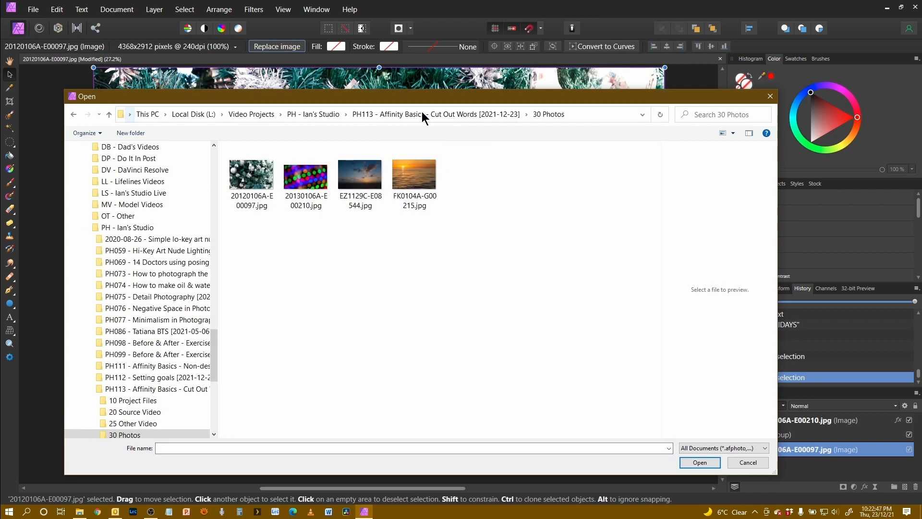
pyautogui.click(416, 184)
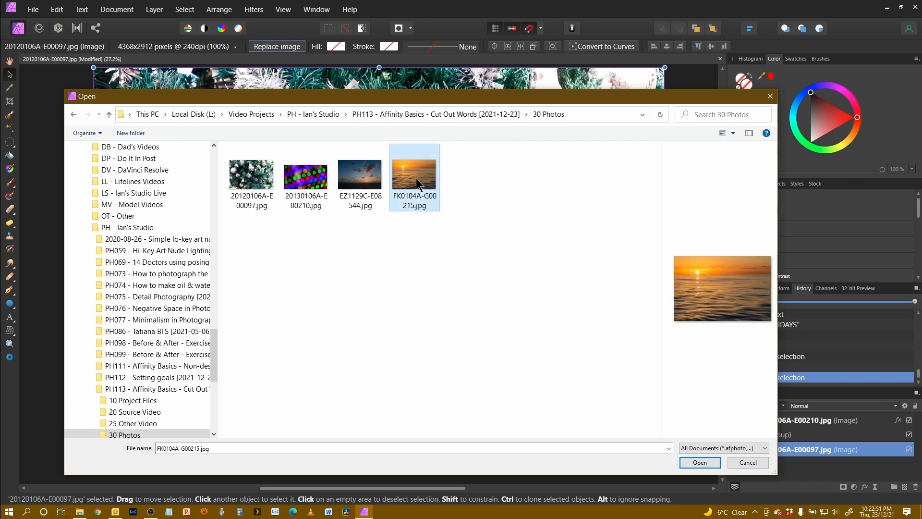
pyautogui.click(701, 463)
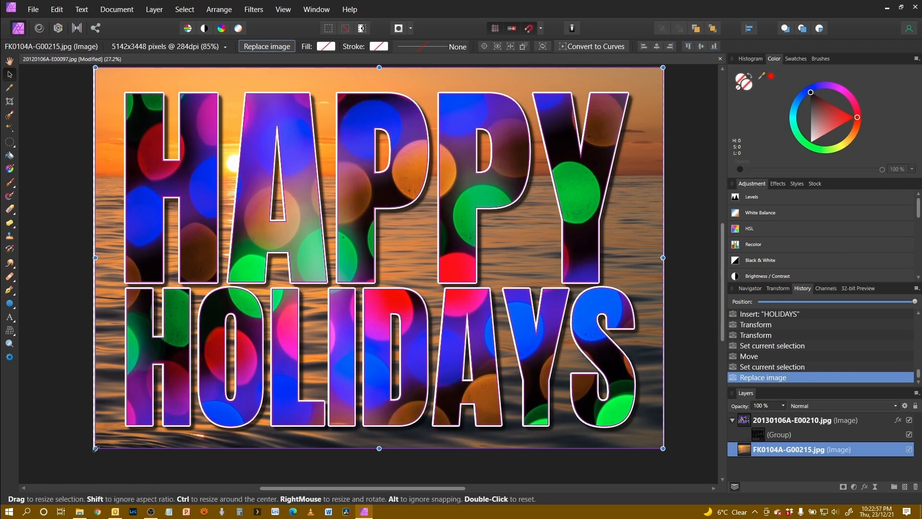
pyautogui.moveTo(95, 448); pyautogui.dragTo(89, 452)
pyautogui.moveTo(662, 452); pyautogui.dragTo(670, 456)
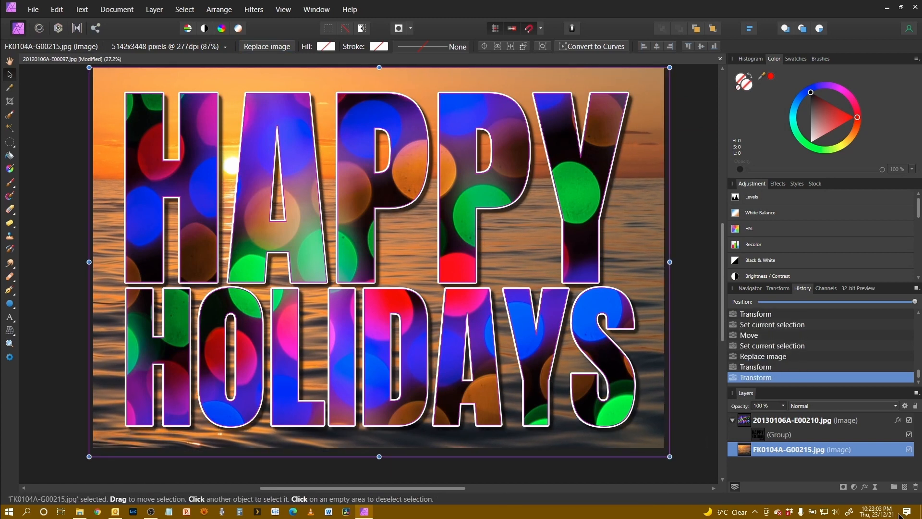
# Step: Replace the 20130106A-E00210.jpg image inside the cut-out text with EZ1129C-E08544.jpg
pyautogui.click(828, 420)
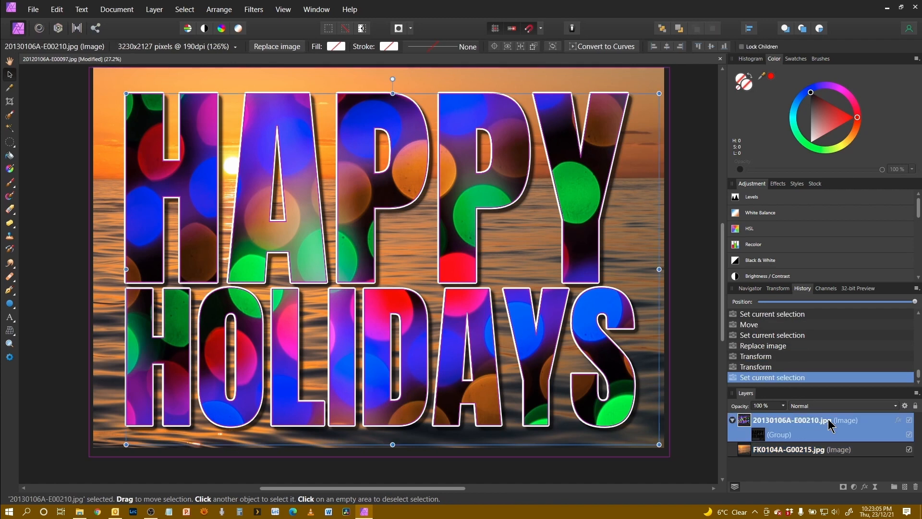
pyautogui.click(279, 49)
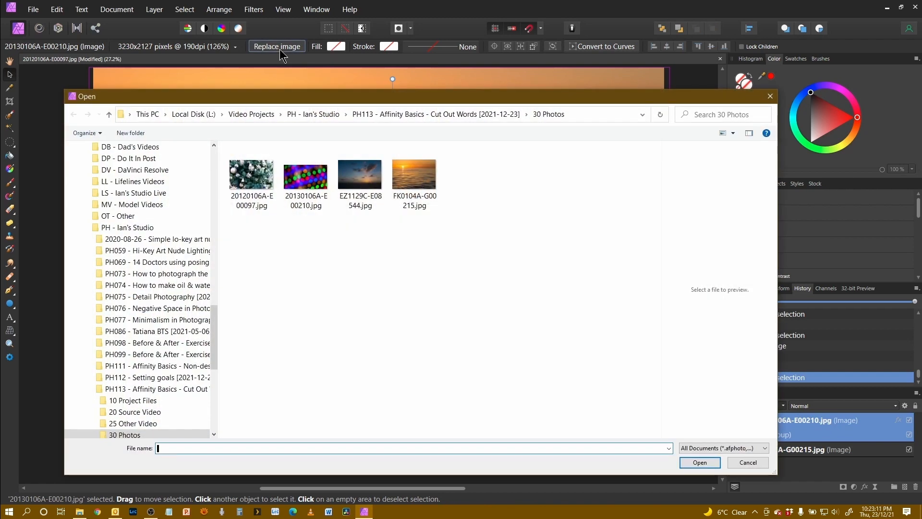
pyautogui.click(365, 179)
pyautogui.click(701, 465)
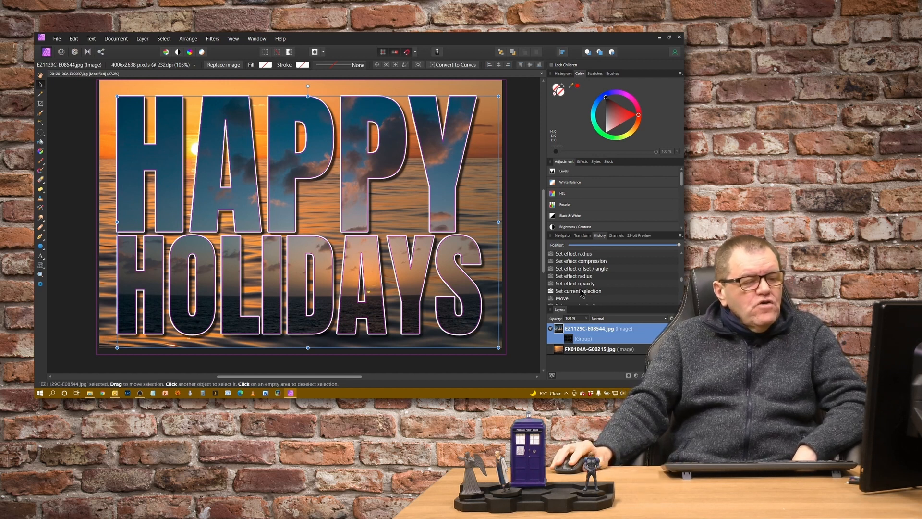
# Step: Revert the document history to the Set current selection state right after Set effect opacity, before the text and image replacements
pyautogui.click(580, 291)
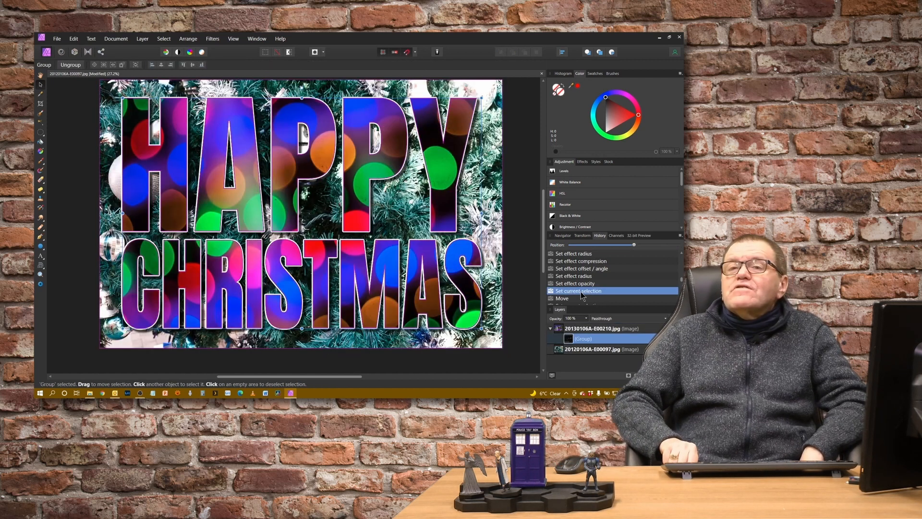